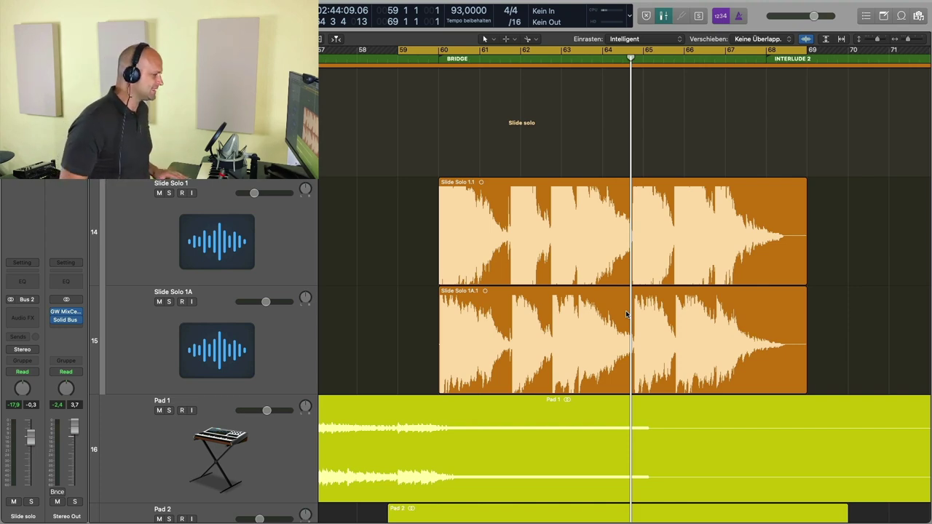
Step: Solo the Bass track together with the Slide solo track stack
scroll(203, 235, up, 15)
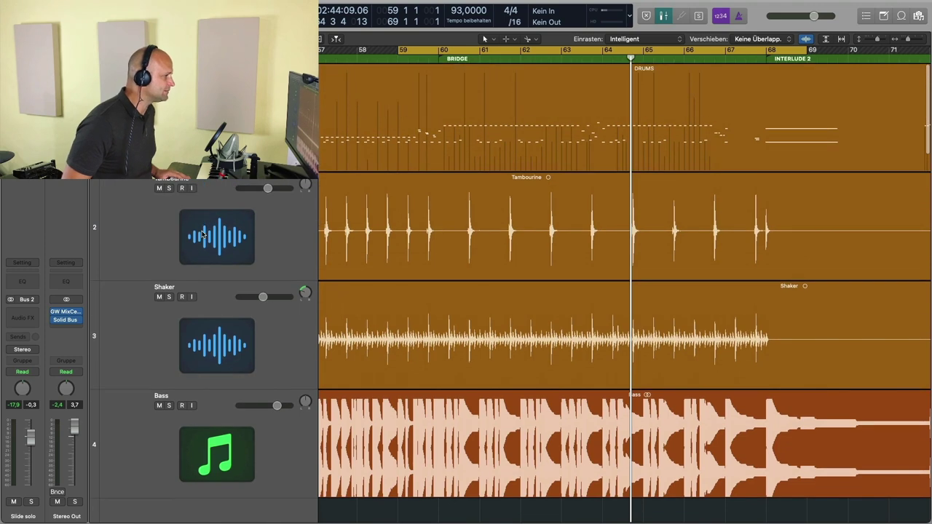
key(s)
scroll(172, 397, down, 1)
click(169, 391)
scroll(276, 405, down, 15)
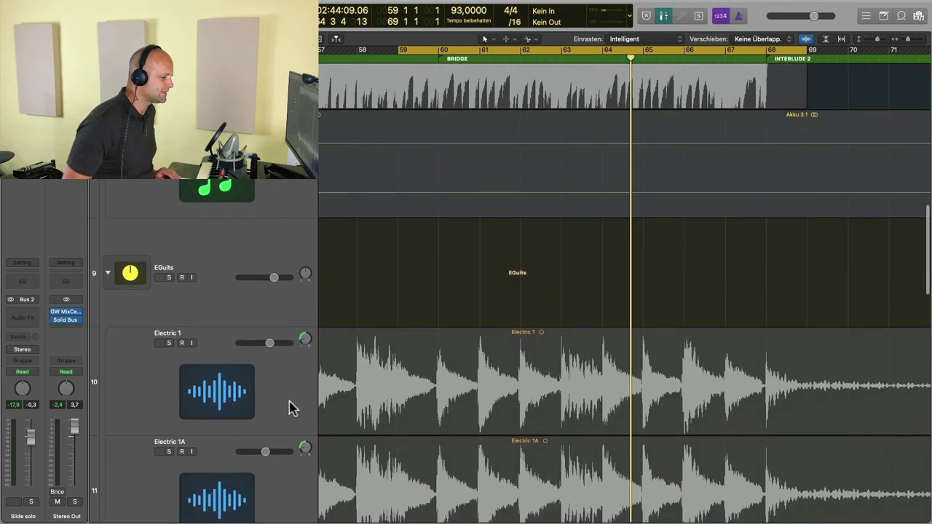
scroll(289, 405, down, 10)
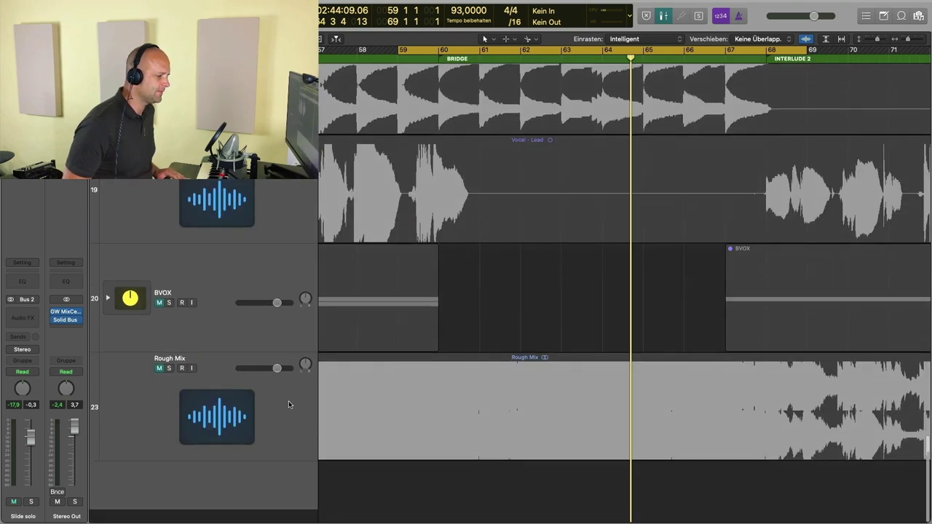
scroll(288, 406, up, 10)
key(s)
Step: Play the bridge and move the start of the cycle range to 59 3 3
key(space)
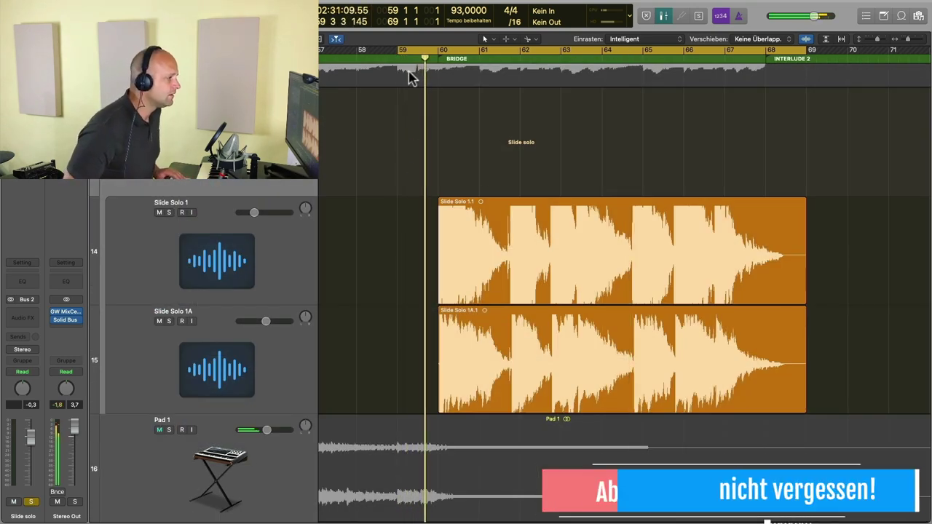
drag(401, 51, 426, 51)
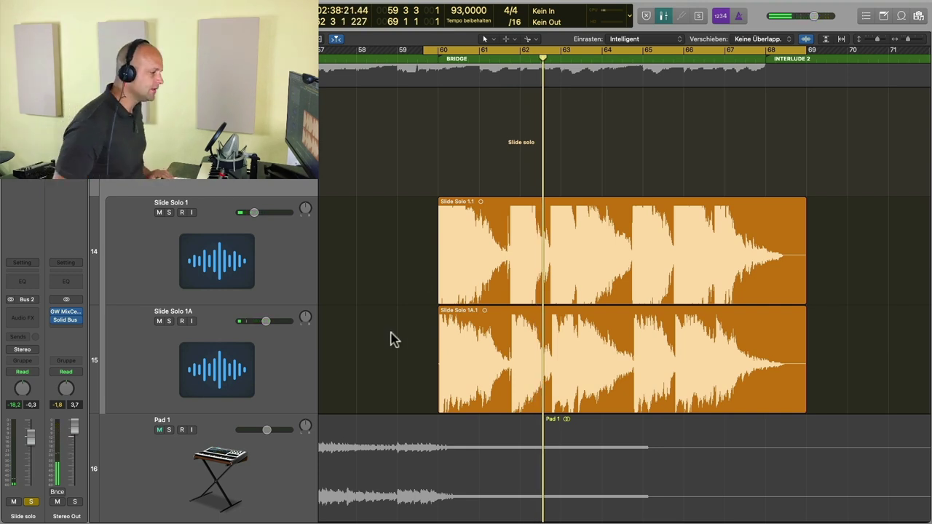
Step: Select the Slide Solo 1A track and its region, followed by the Slide Solo 1 track, to tell the two recordings apart
scroll(393, 335, down, 2)
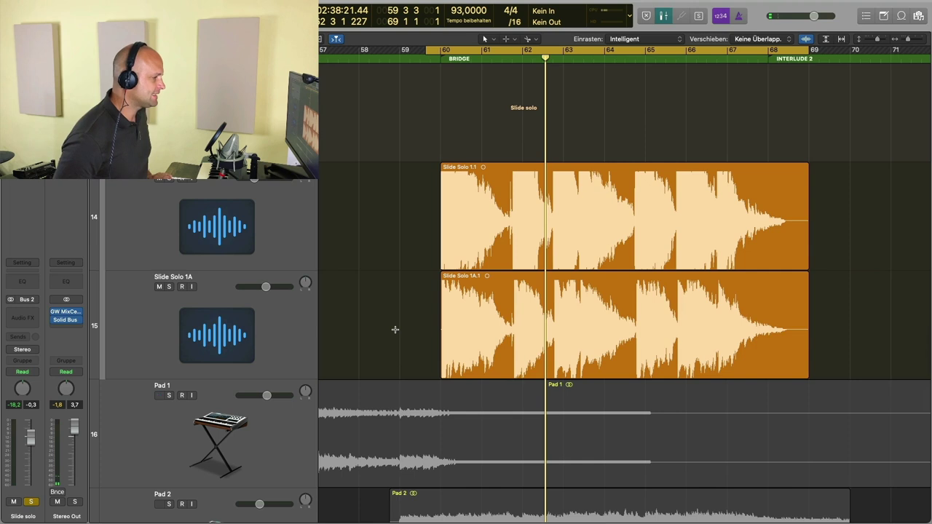
click(289, 254)
click(279, 317)
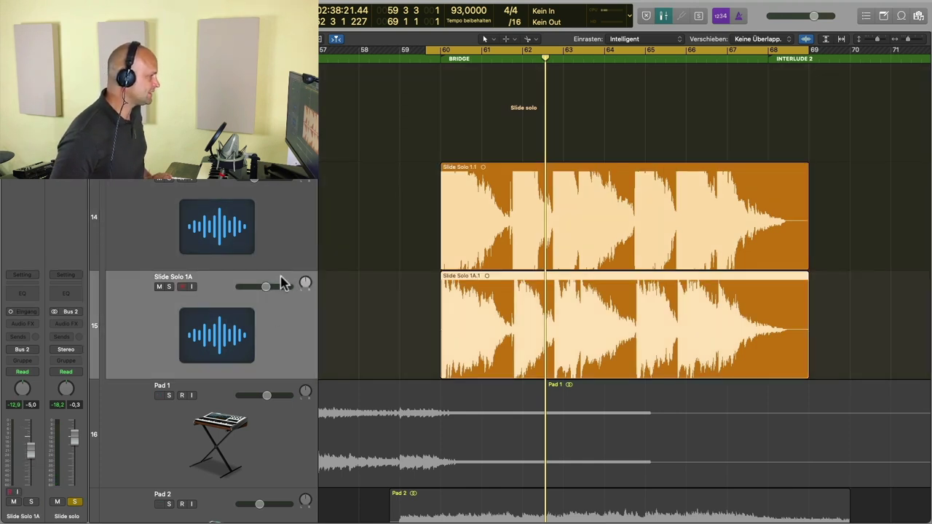
click(270, 223)
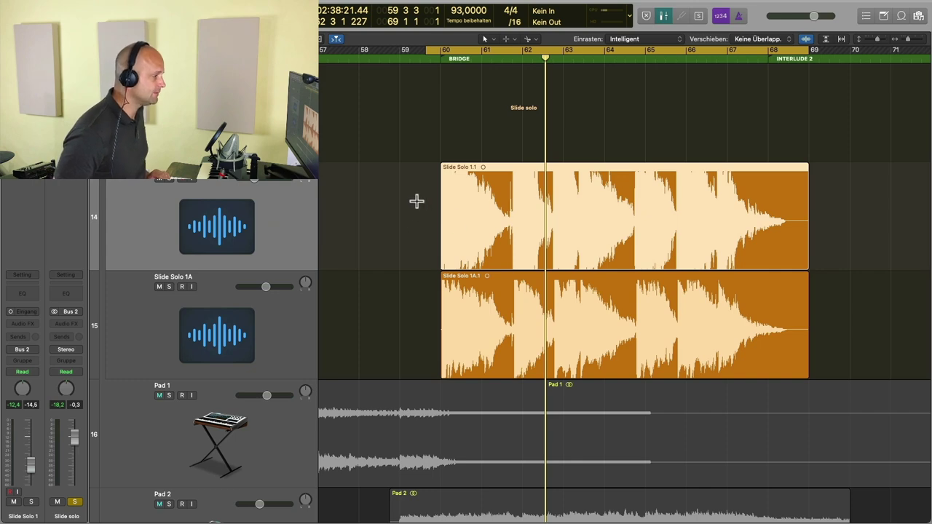
Step: Compare the waveform attacks of the Slide Solo 1 and Slide Solo 1A regions from the start of the bridge for timing differences
drag(417, 202, 683, 362)
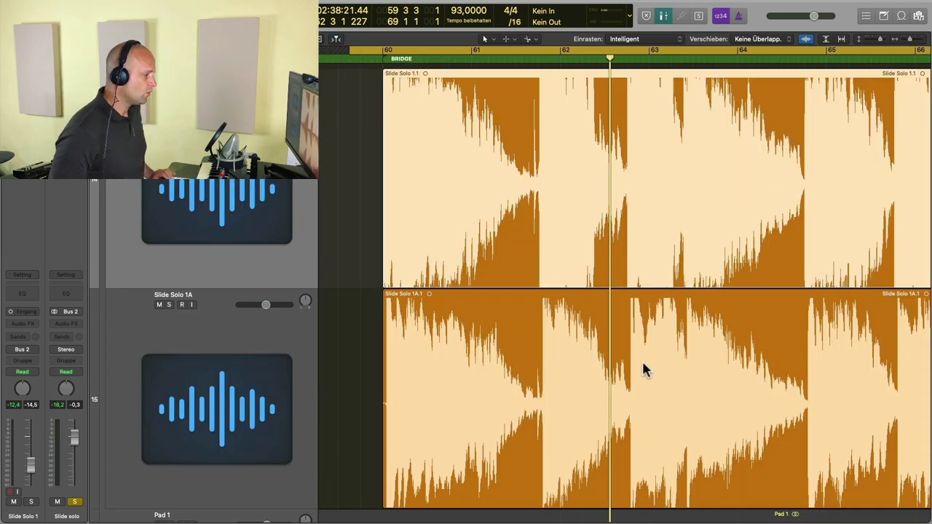
scroll(644, 365, up, 5)
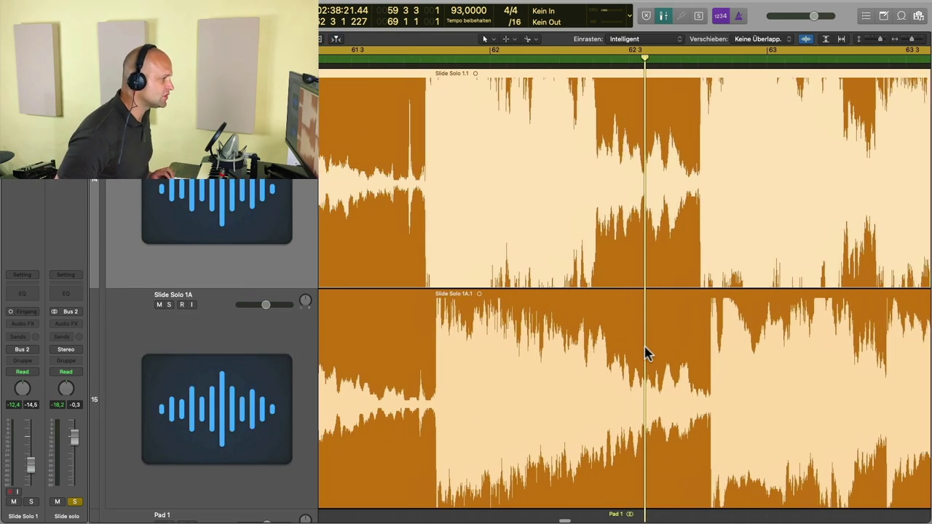
scroll(644, 355, up, 2)
scroll(642, 354, left, 10)
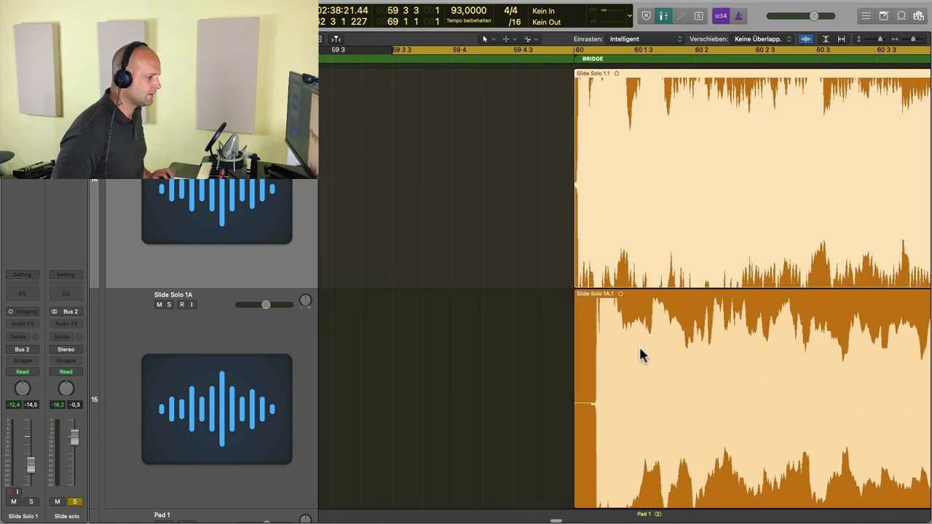
scroll(646, 354, right, 8)
scroll(675, 350, down, 2)
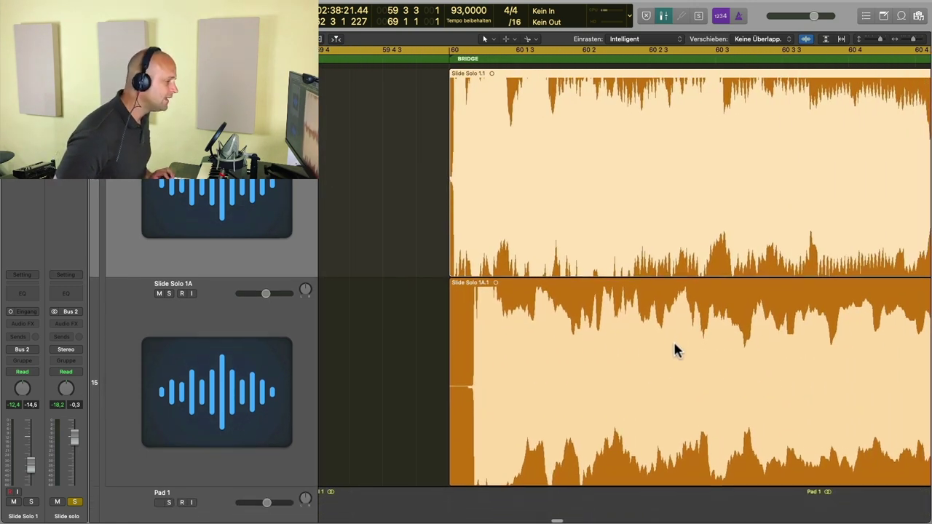
scroll(675, 350, right, 5)
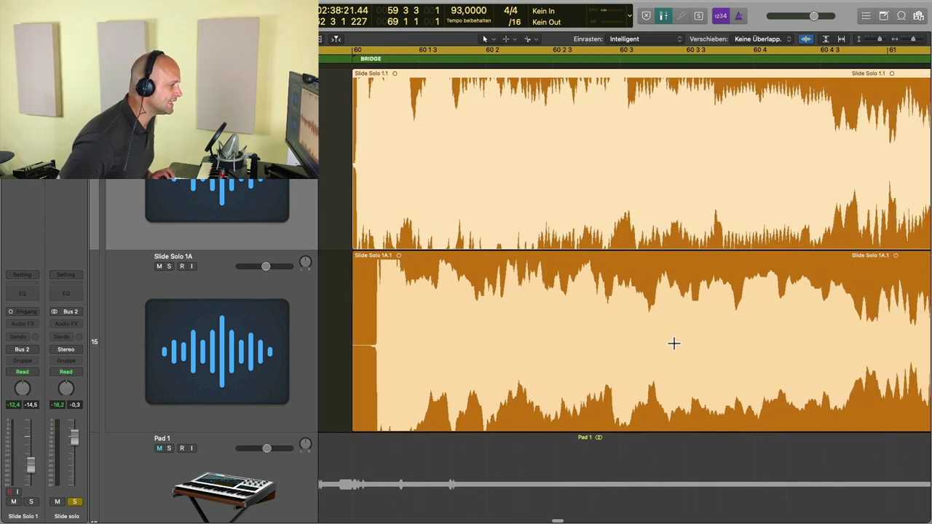
scroll(673, 340, up, 3)
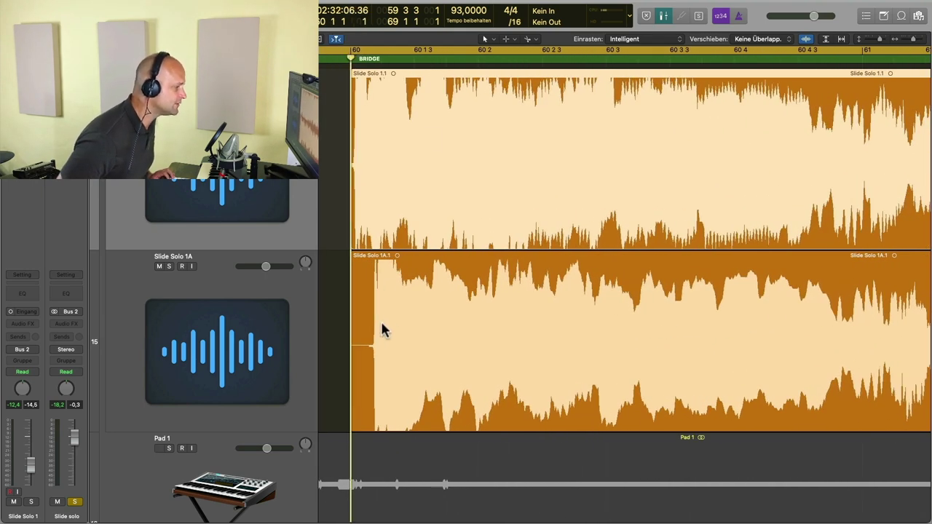
scroll(388, 326, down, 6)
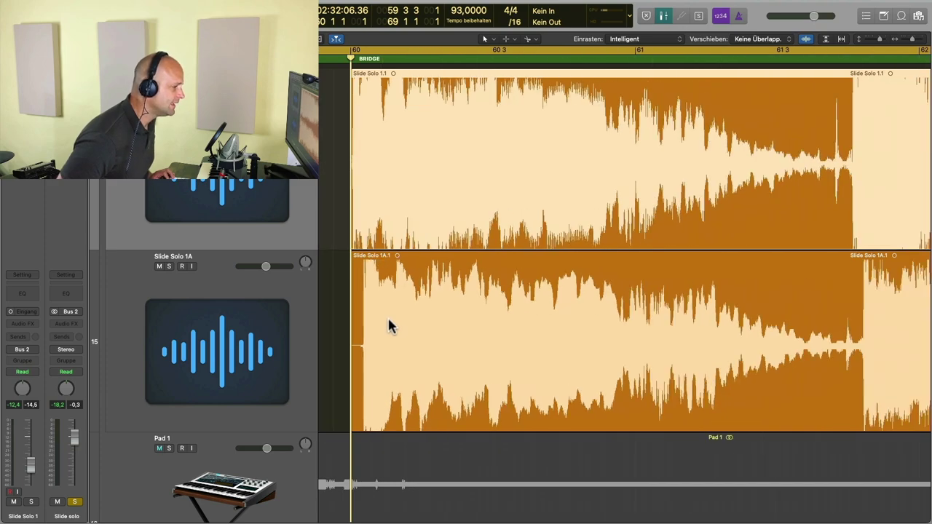
scroll(388, 326, down, 5)
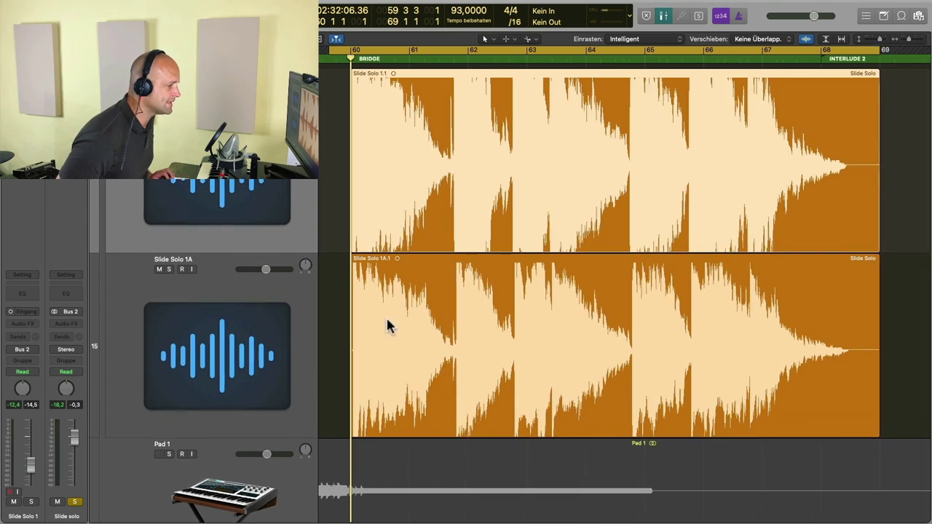
Step: Compare the second pair of slide solo regions before Chorus 3 and listen to them from just before bar 74
scroll(654, 347, right, 5)
scroll(653, 347, right, 6)
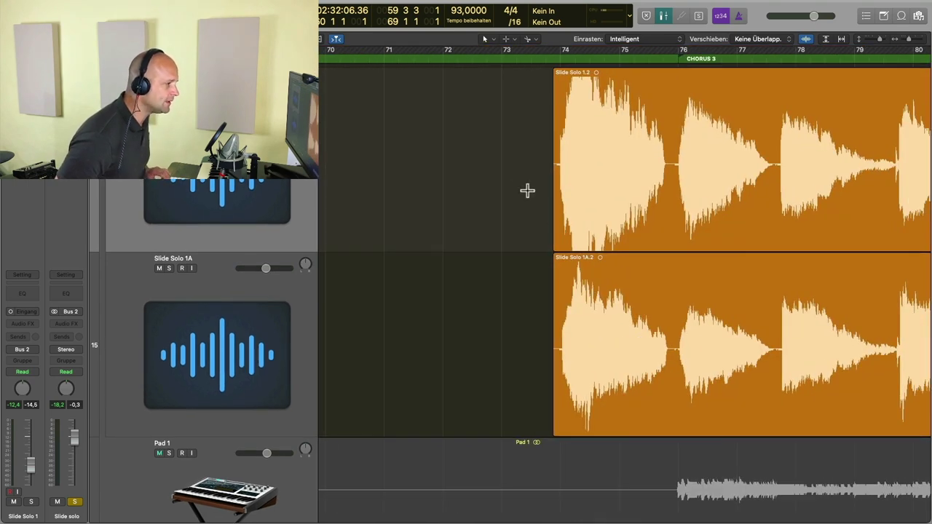
drag(526, 177, 653, 326)
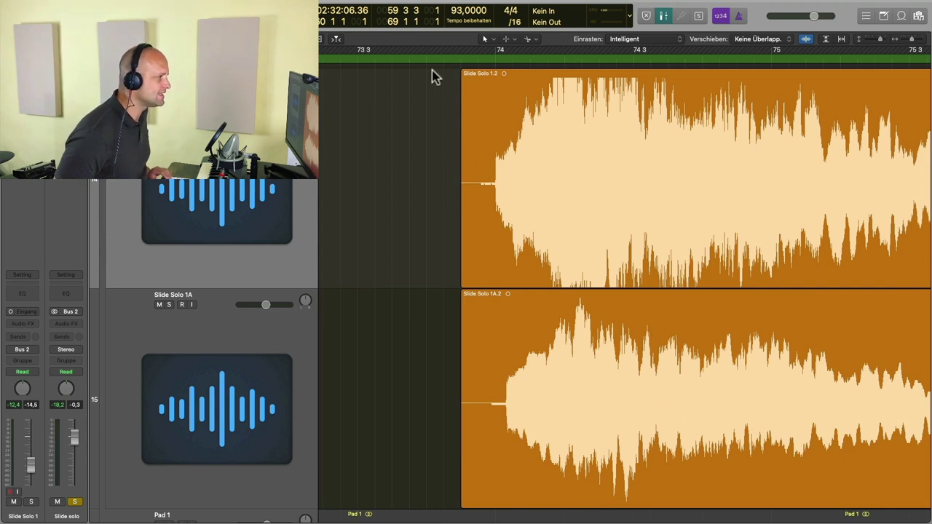
key(space)
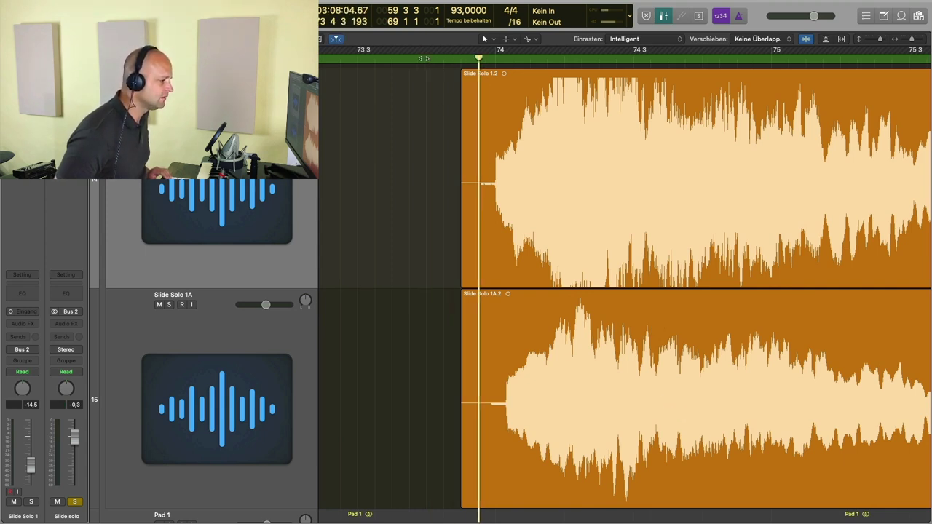
scroll(570, 210, right, 5)
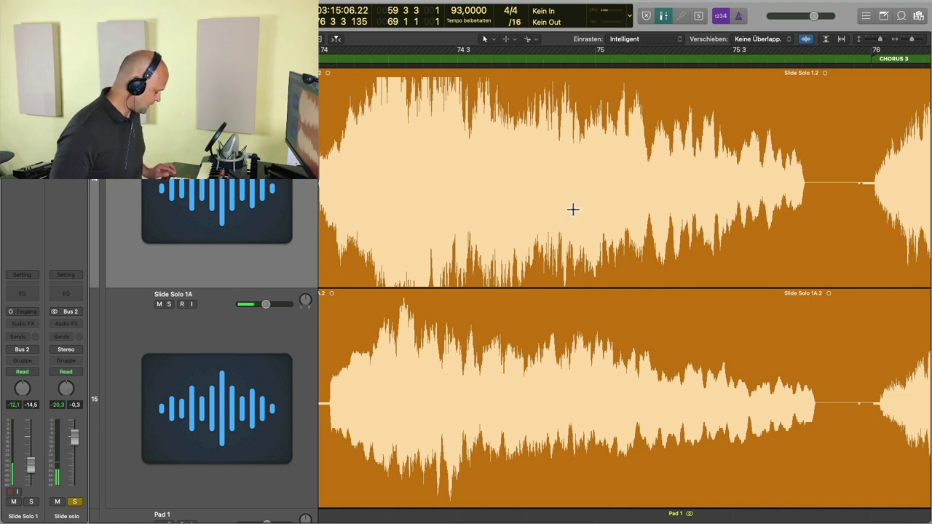
ctrl+alt+click(561, 193)
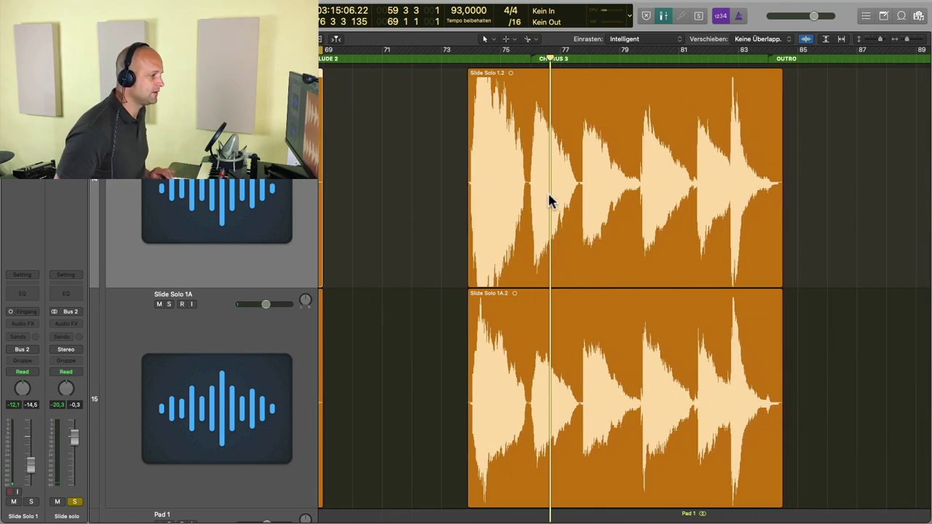
Step: Move the bridge region on the Slide Solo 1A track 146 ticks earlier, aligning its attack with the Slide Solo 1 region
scroll(521, 193, left, 8)
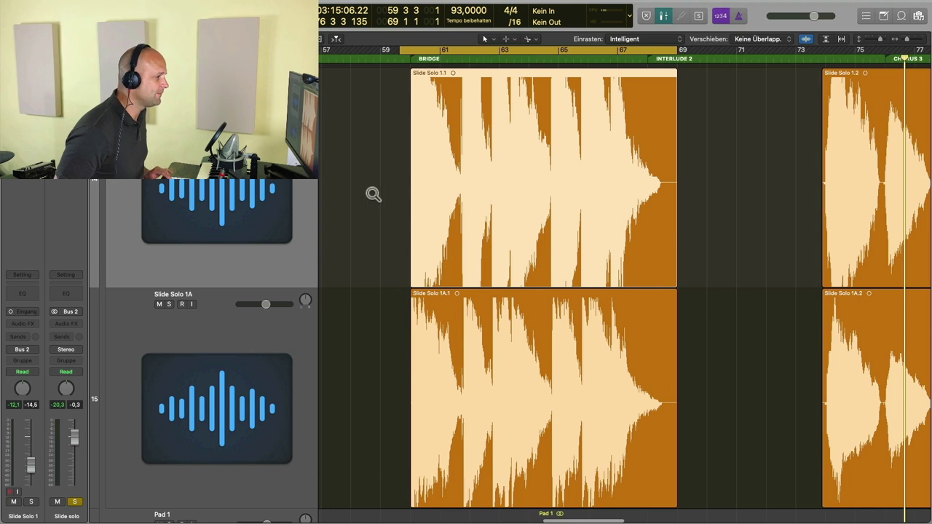
drag(373, 194, 539, 355)
drag(446, 268, 515, 358)
scroll(560, 298, up, 3)
scroll(561, 306, up, 2)
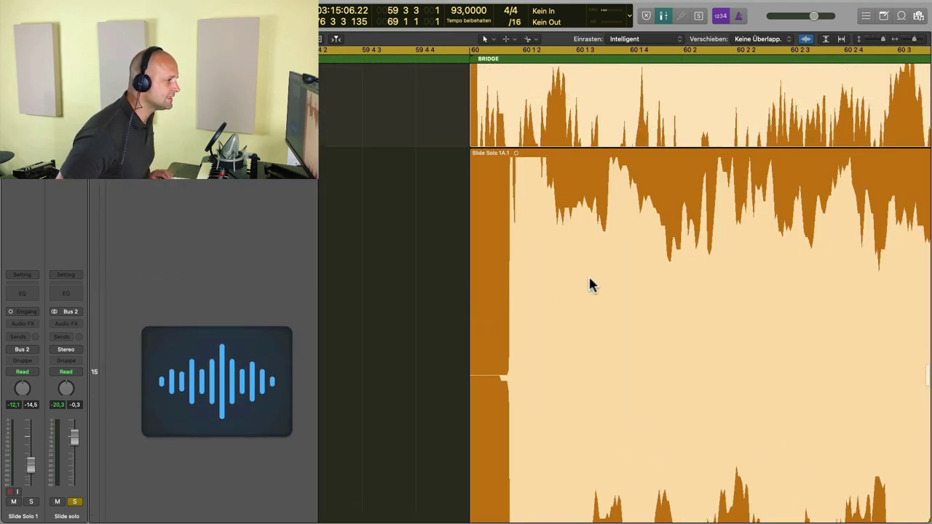
scroll(568, 186, down, 5)
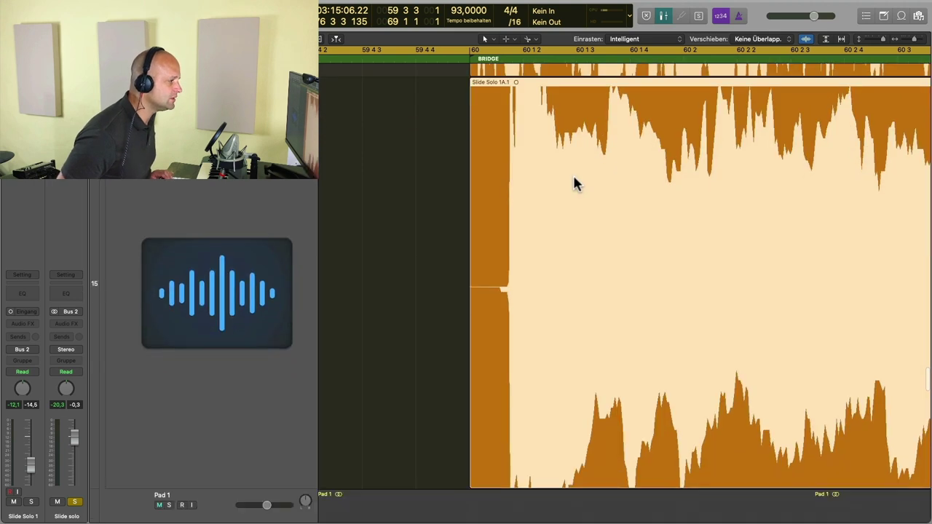
scroll(566, 204, up, 2)
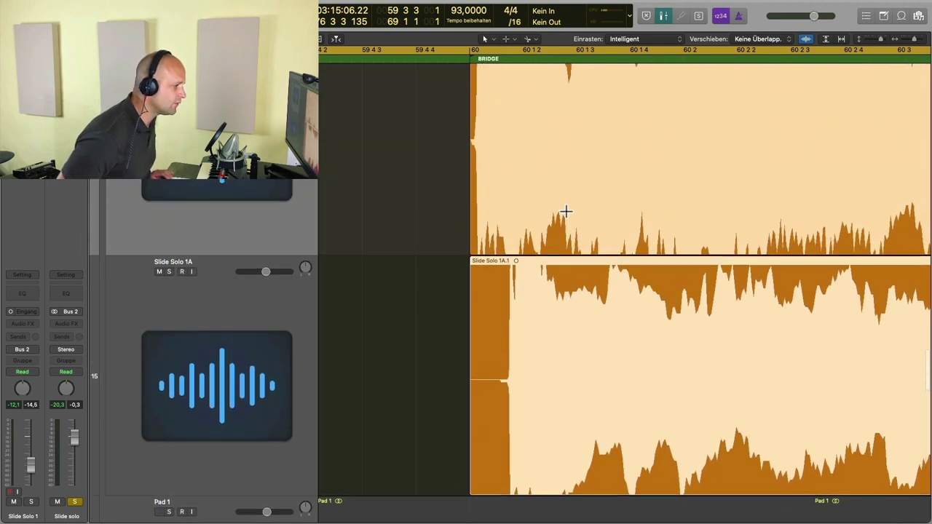
click(534, 269)
drag(534, 262, 525, 261)
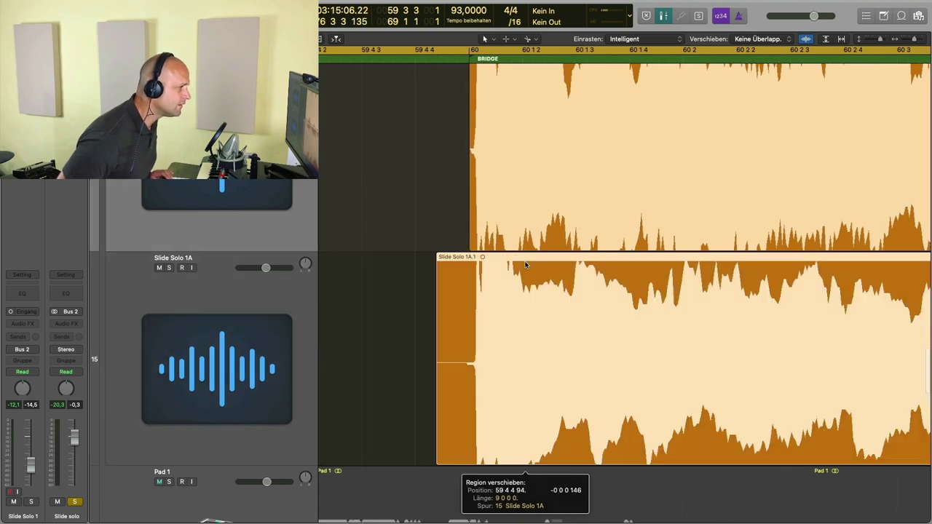
Step: Play the aligned slide solo regions from the start of the bridge at bar 60 to check how they sound together
click(473, 60)
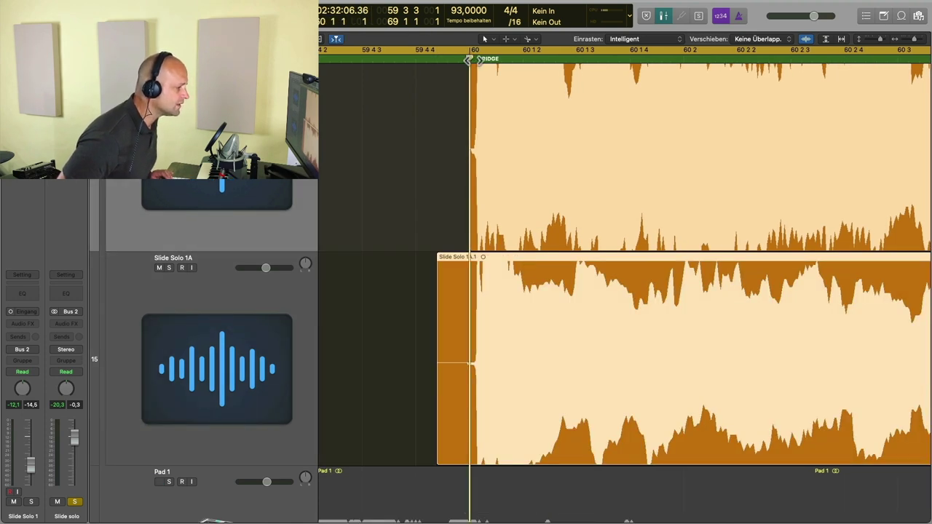
key(space)
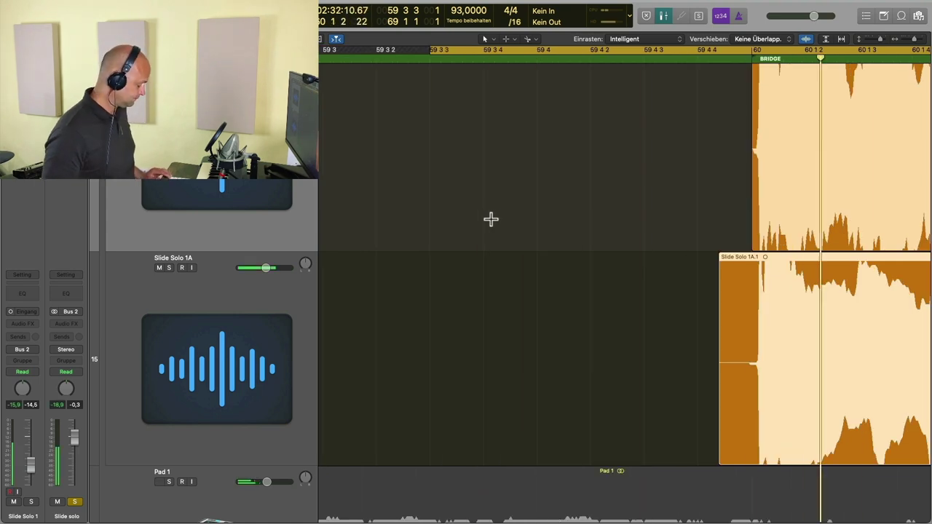
scroll(466, 214, down, 10)
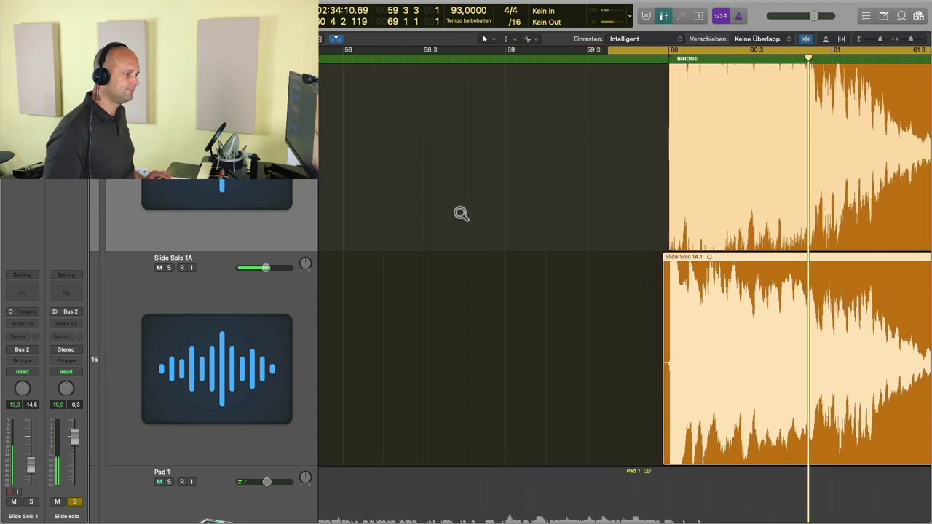
scroll(523, 233, down, 5)
scroll(510, 233, down, 4)
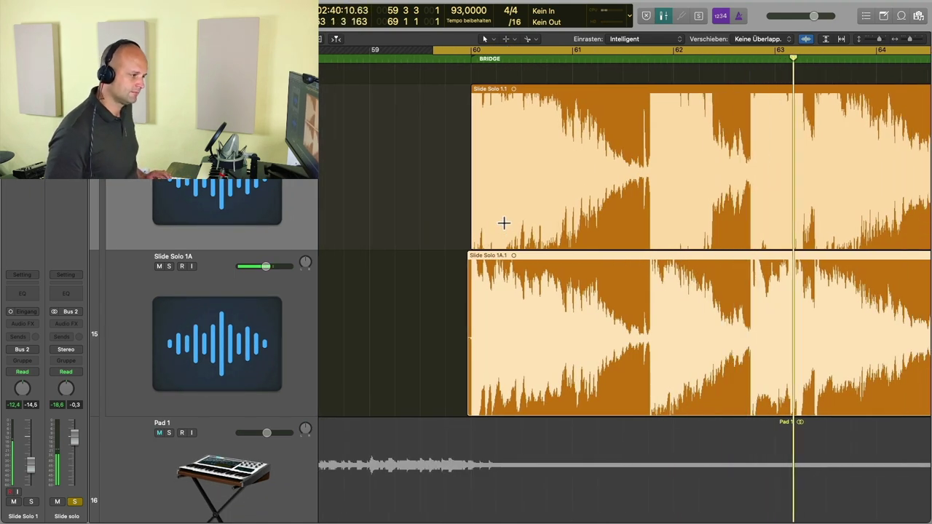
scroll(504, 227, down, 1)
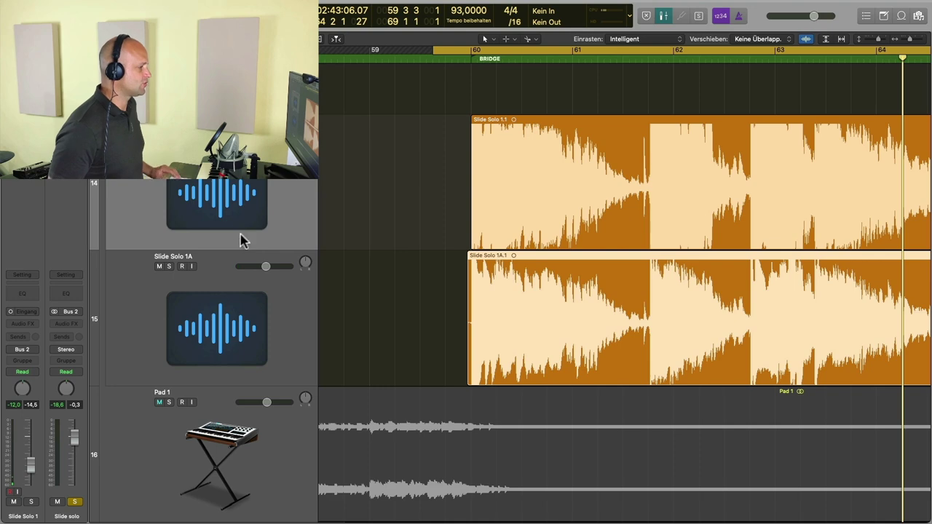
Step: Insert a Channel EQ on the Slide Solo 1 track, move its window off the regions and play the bridge
key(super+Up)
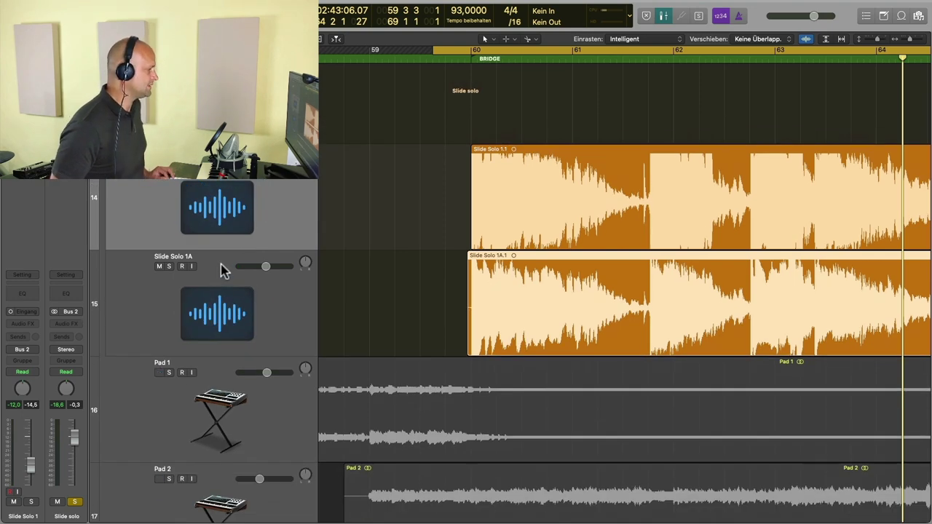
click(27, 292)
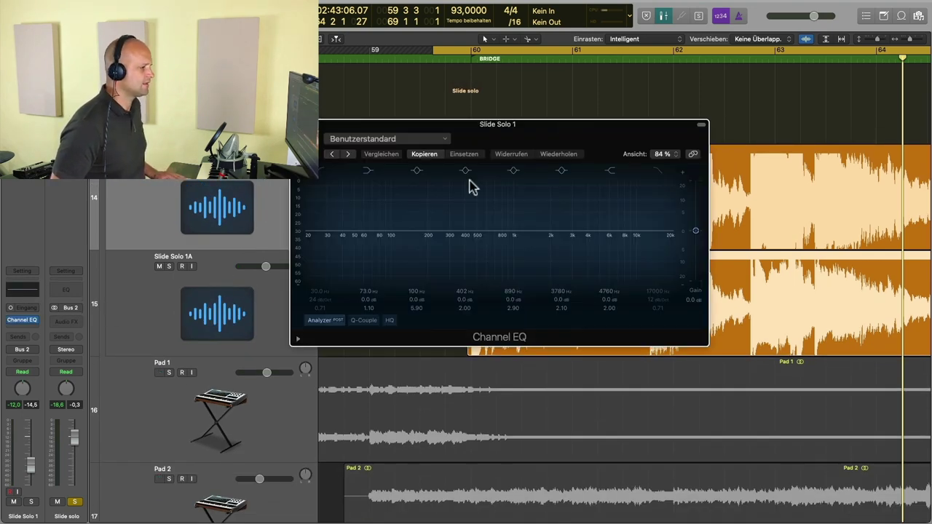
drag(568, 136, 391, 143)
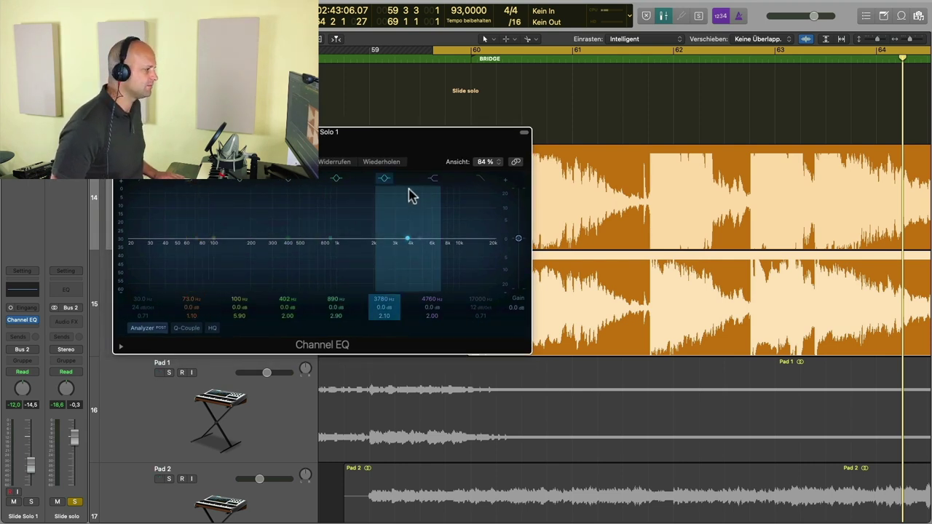
key(space)
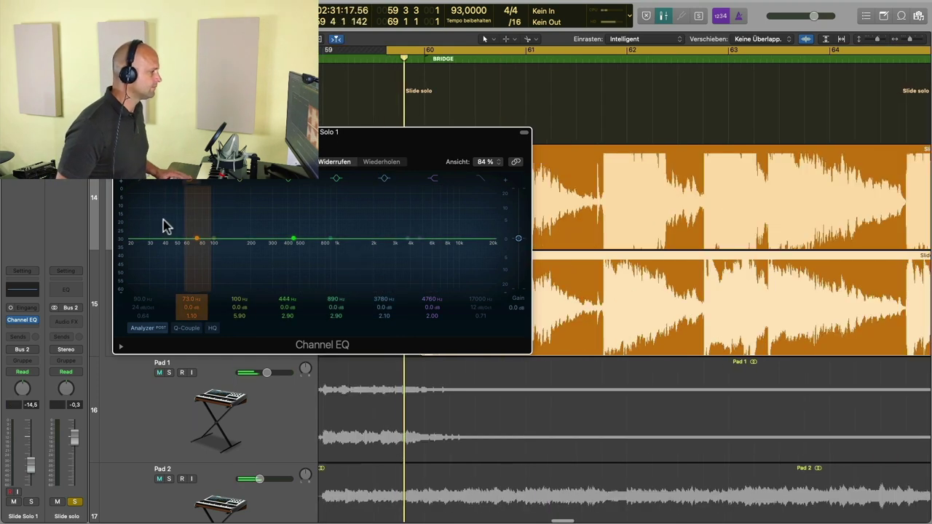
Step: Shape the Channel EQ with a low cut at about 102 Hz, a 4.8 dB cut at 390 Hz and a 4.9 dB boost at 3080 Hz
click(142, 178)
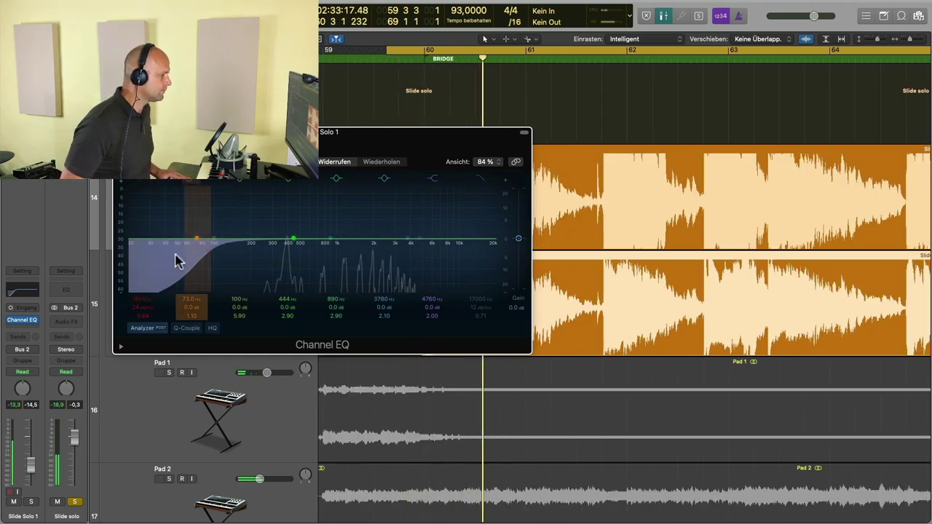
drag(200, 253, 215, 253)
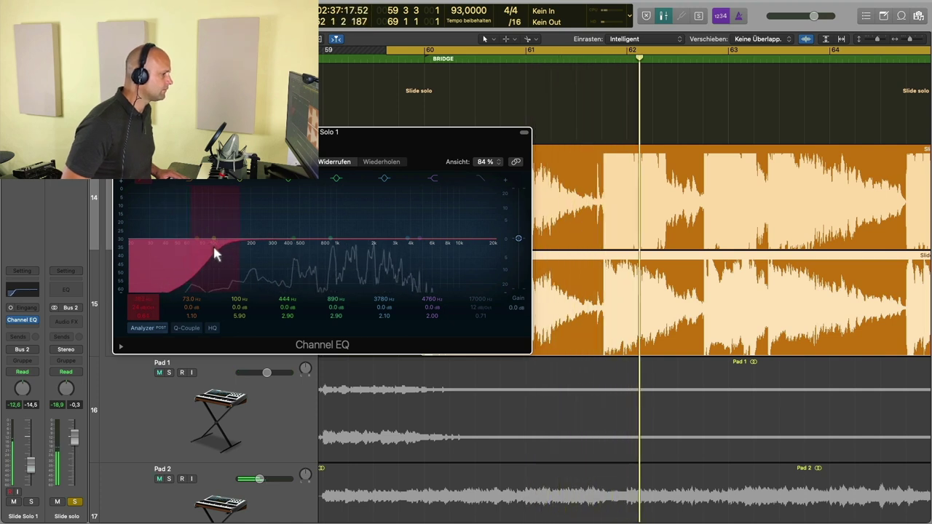
mouse_move(291, 243)
mouse_down()
mouse_move(284, 225)
mouse_move(265, 223)
mouse_move(290, 221)
mouse_move(286, 254)
mouse_up()
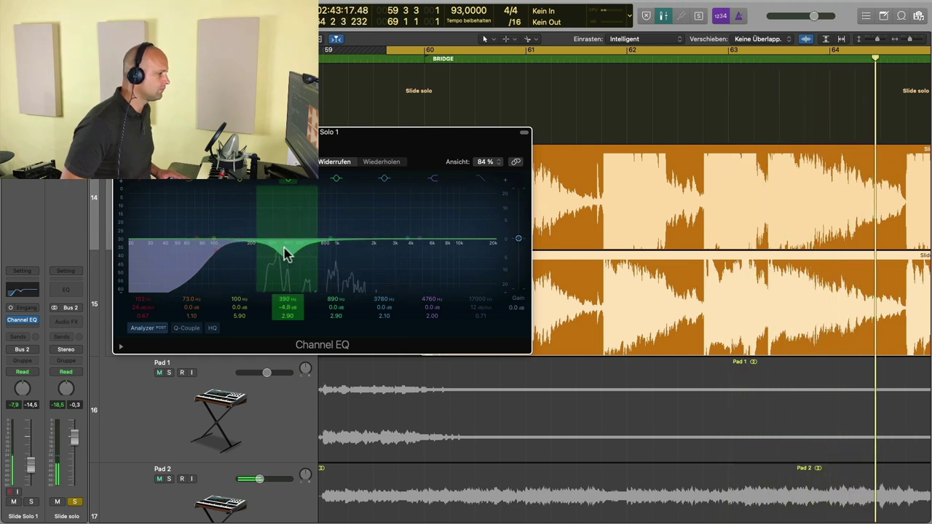
mouse_move(410, 243)
mouse_down()
mouse_move(401, 233)
mouse_move(420, 224)
mouse_move(398, 226)
mouse_move(402, 245)
mouse_up()
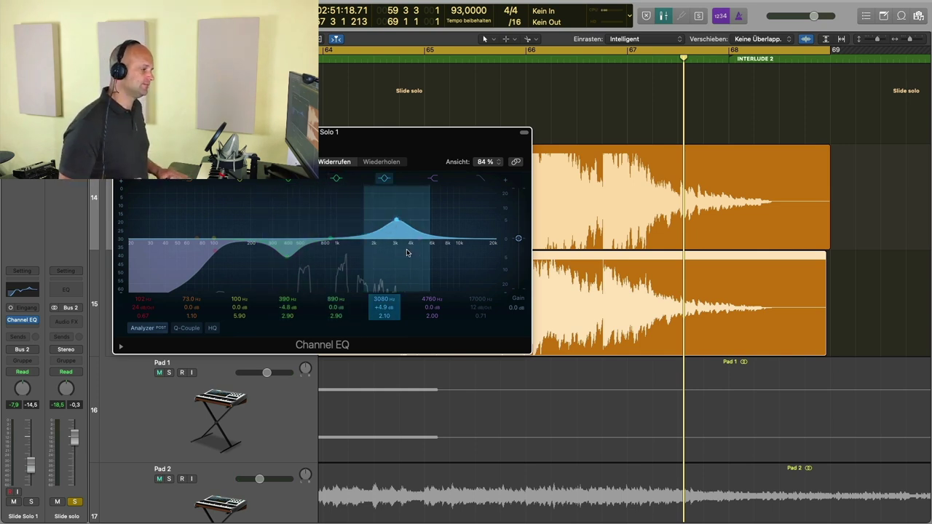
Step: Bypass and re-enable the Channel EQ for comparison, and set its upper-mid boost to +3.7 dB at 3140 Hz
click(122, 132)
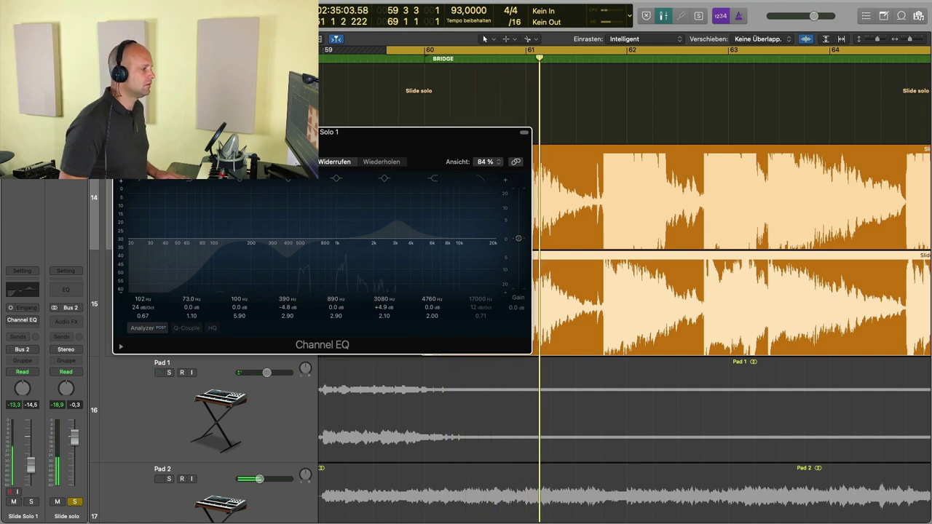
click(122, 132)
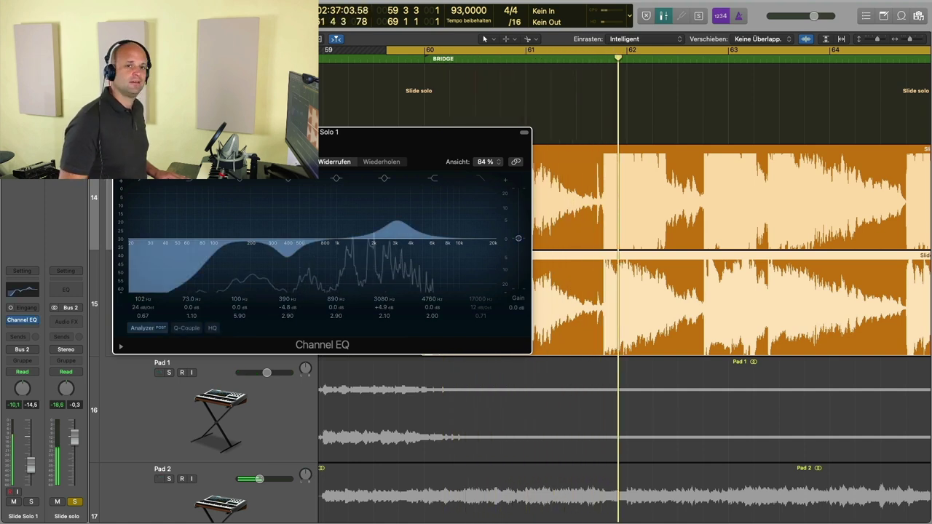
drag(398, 221, 397, 230)
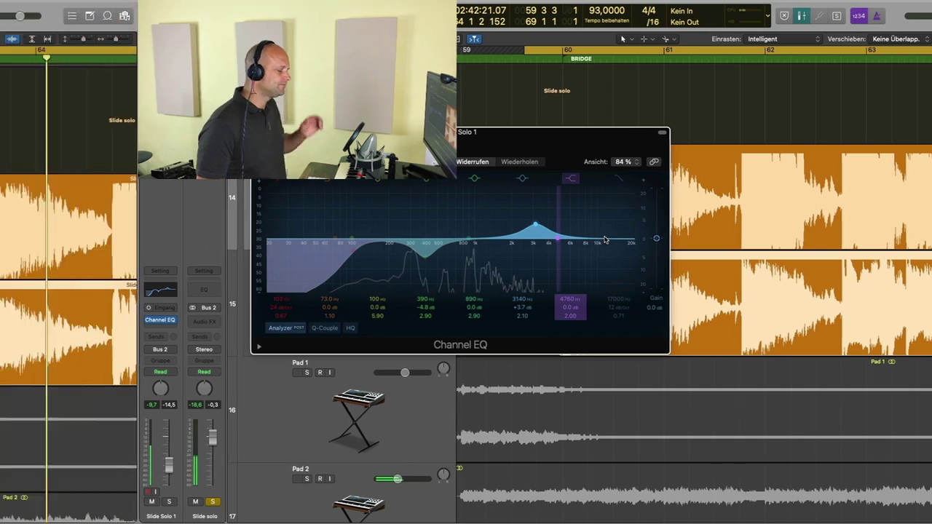
Step: Transfer the Channel EQ to the Slide solo bus and insert a mono Compressor after it, with its window moved and enlarged
click(30, 327)
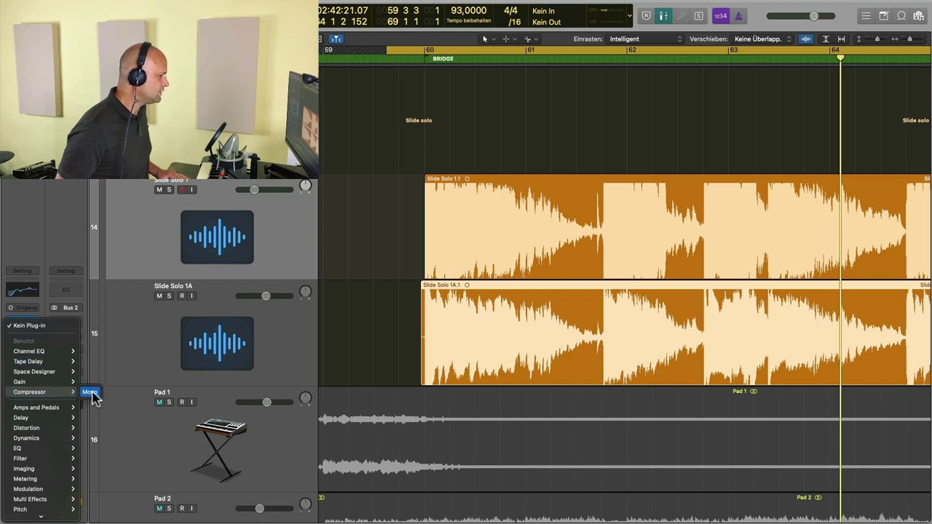
click(29, 351)
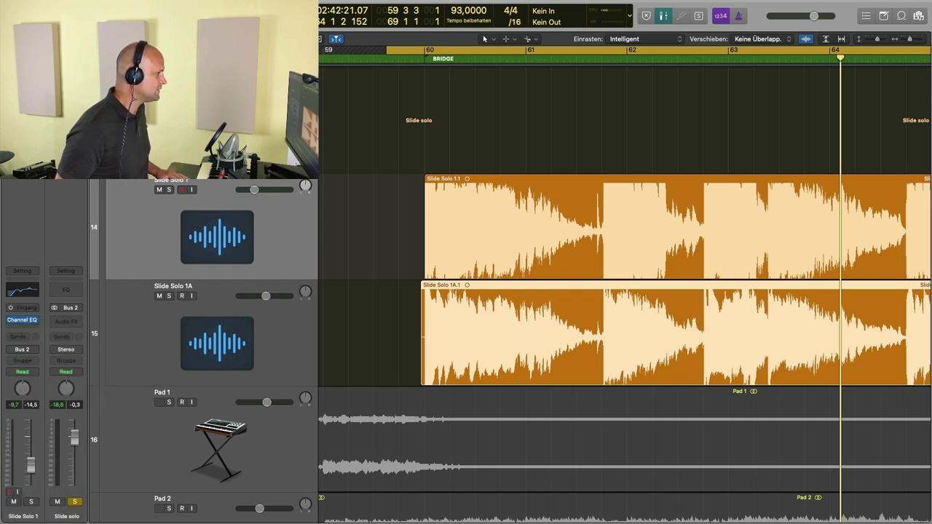
click(32, 328)
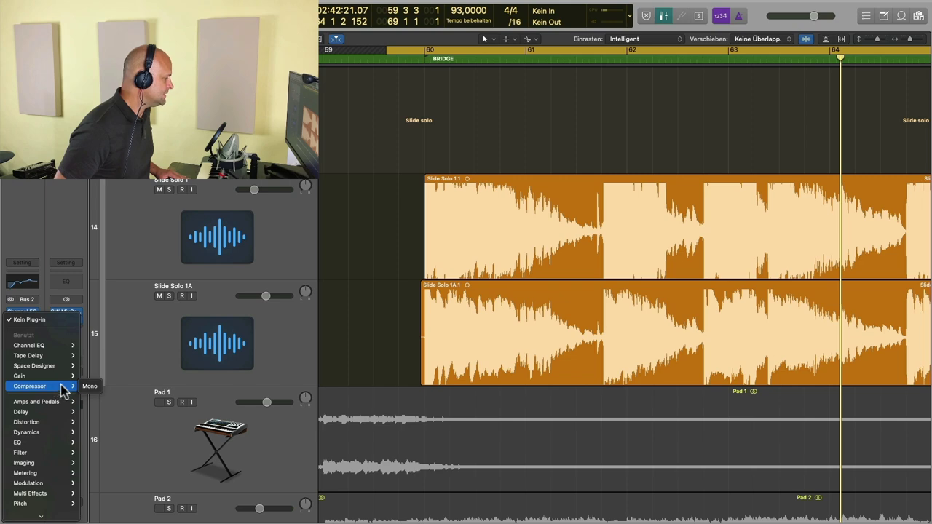
click(89, 387)
drag(480, 142, 427, 95)
drag(547, 340, 616, 379)
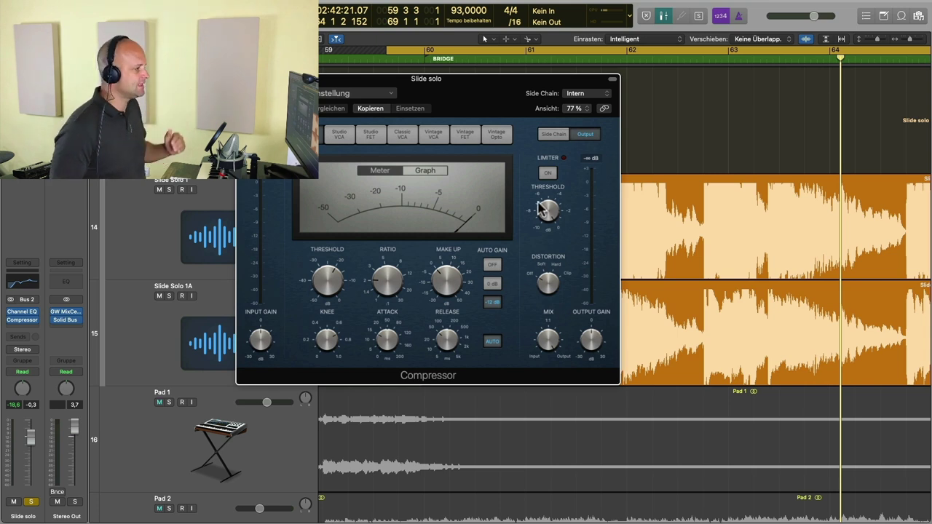
Step: Load the Guitar Electric preset from the 03 Guitars presets in the Compressor
click(355, 93)
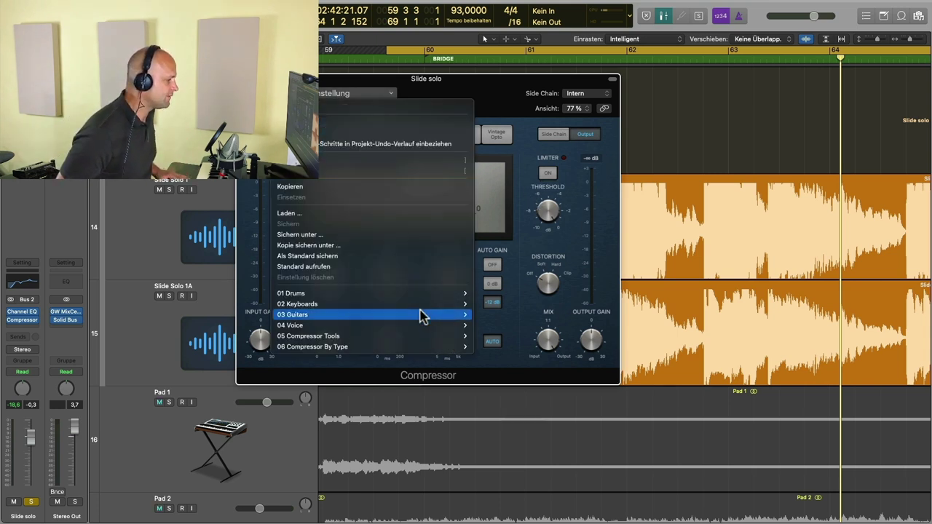
mouse_move(447, 316)
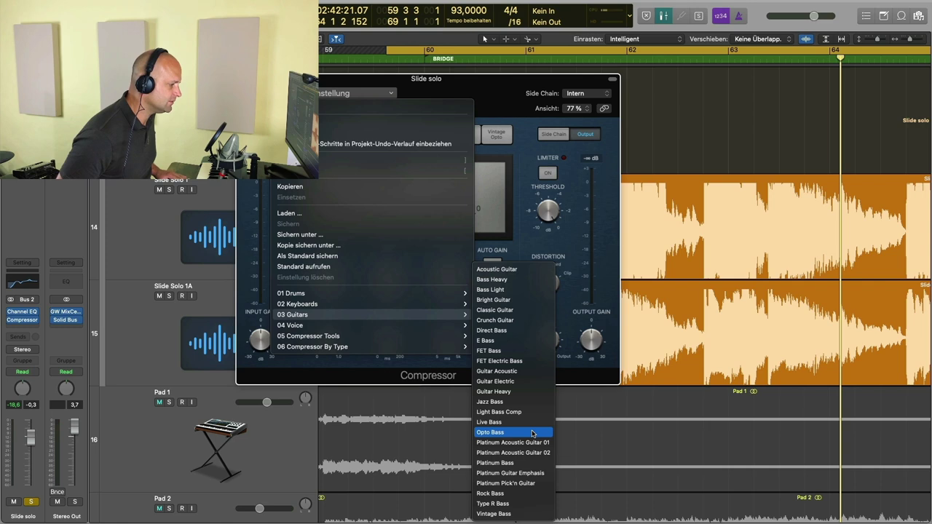
click(518, 382)
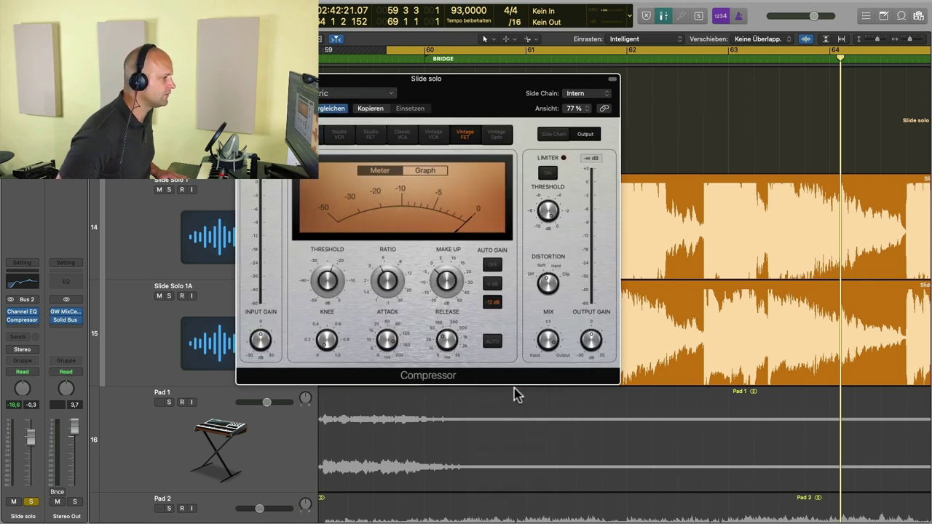
Step: Switch the Compressor to the Vintage Opto circuit and turn its auto gain off
click(500, 137)
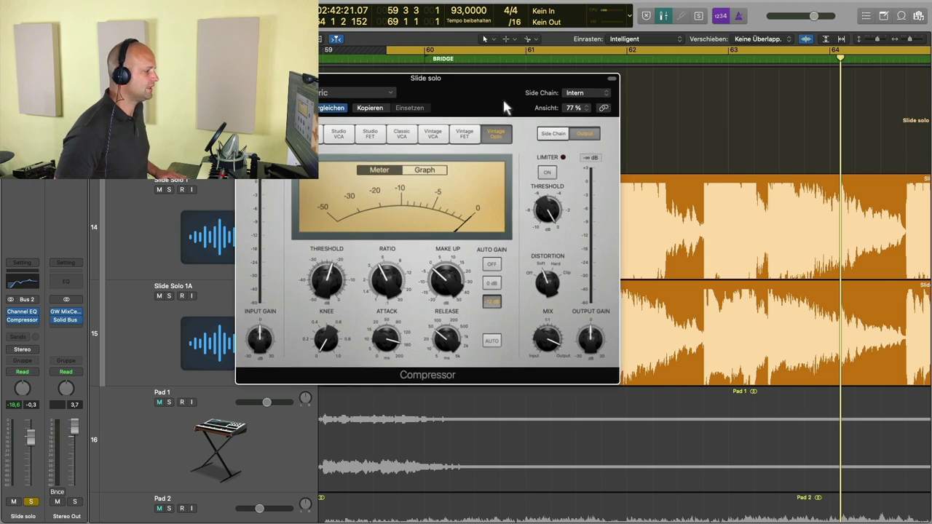
drag(507, 107, 480, 107)
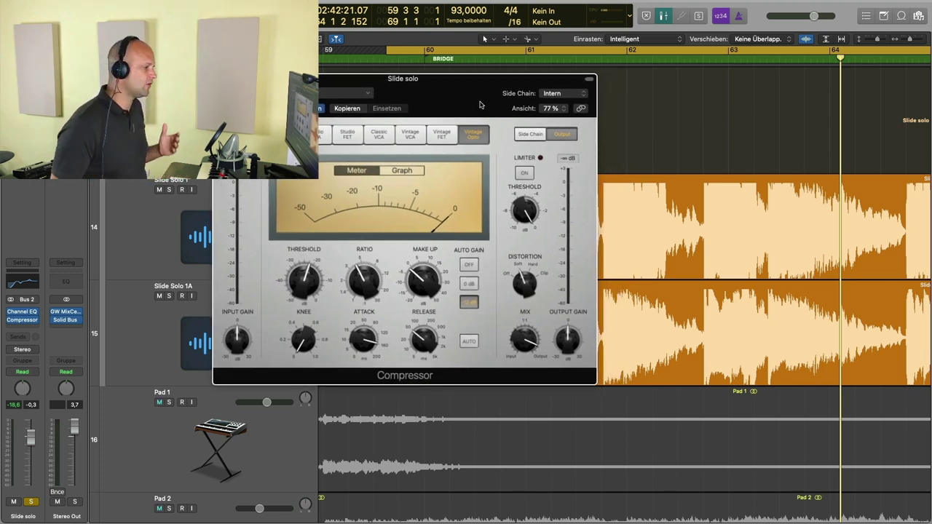
click(469, 302)
Step: Play the bridge and set the Compressor to -41.5 dB threshold, 71 ms attack and 72 ms release, resetting make-up gain and displaying the graph
key(space)
alt+click(430, 290)
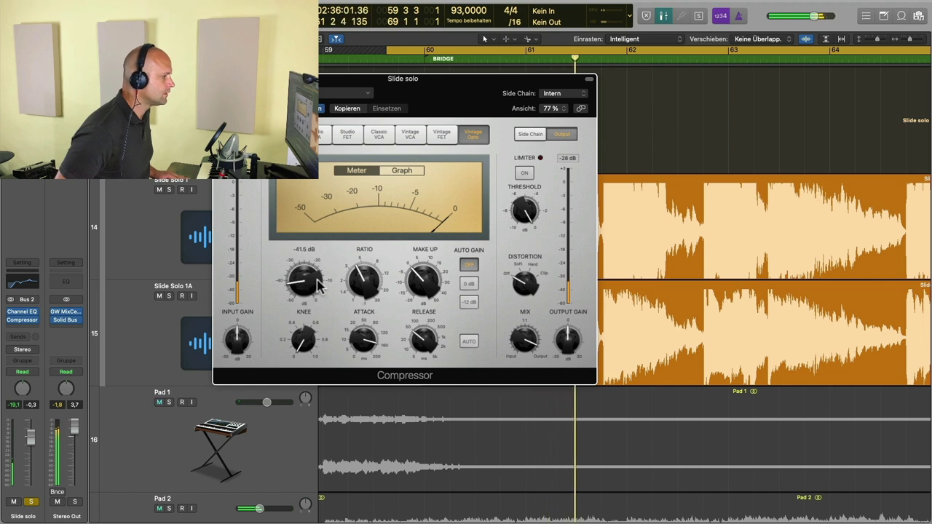
drag(357, 368, 362, 375)
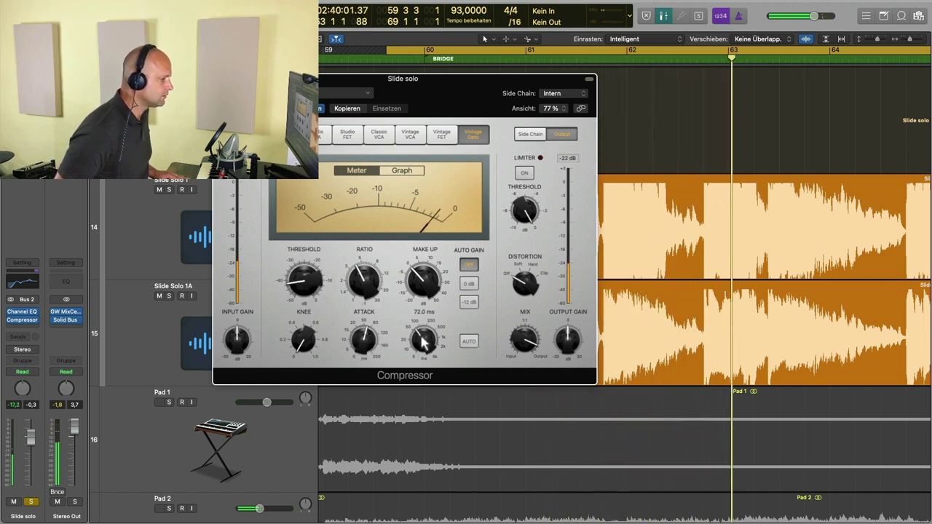
drag(364, 349, 364, 346)
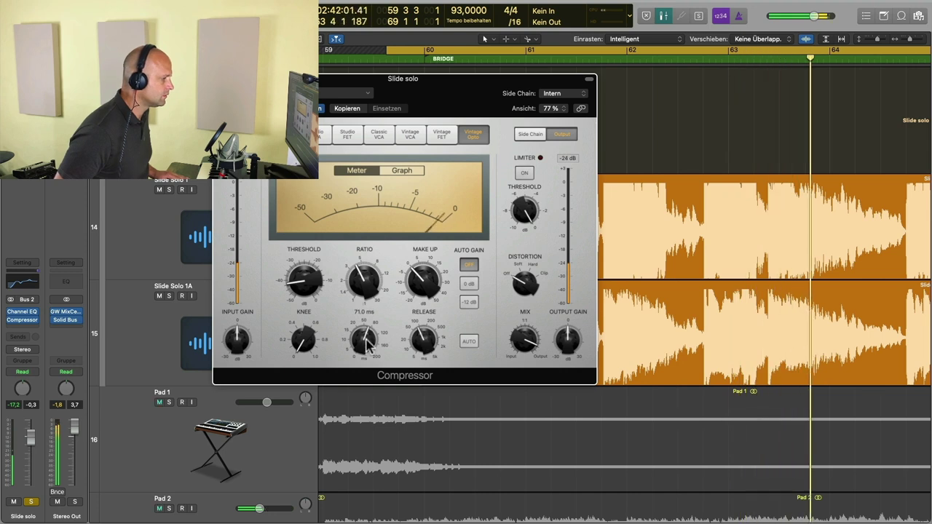
click(402, 170)
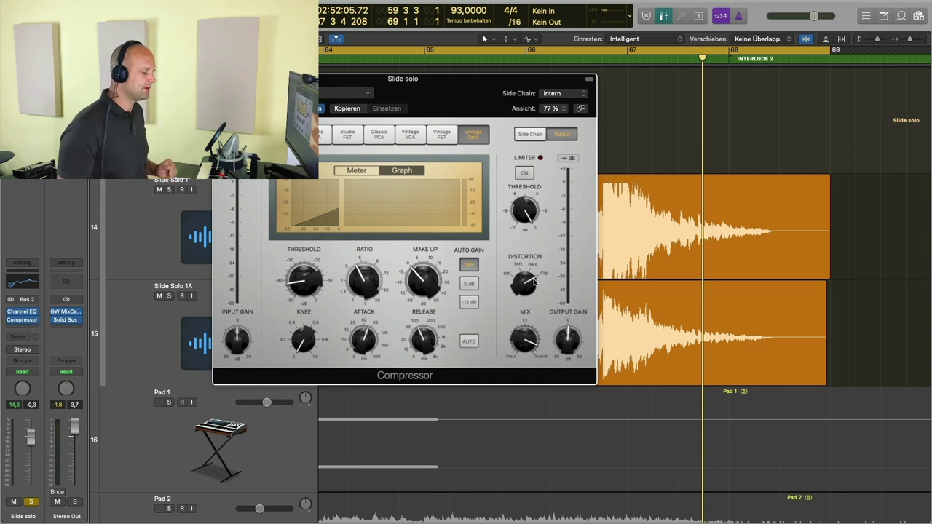
key(super+w)
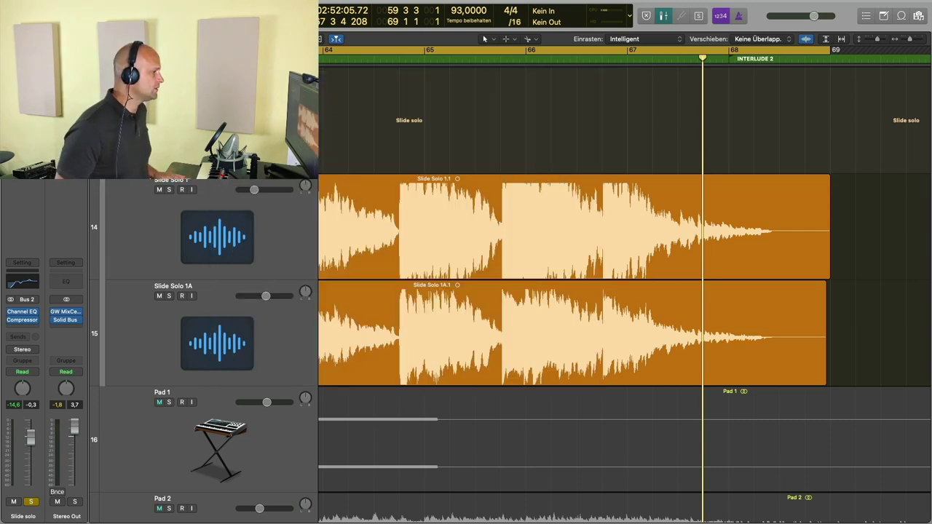
Step: Insert a mono Space Designer reverb after the Compressor on the Slide solo bus and load the 1.7s Small Guitar Hall preset
click(31, 328)
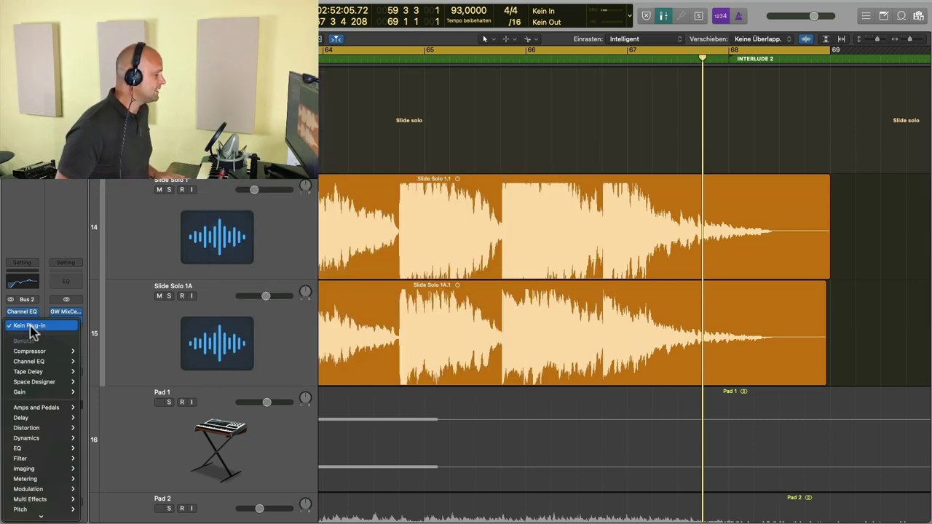
mouse_move(125, 508)
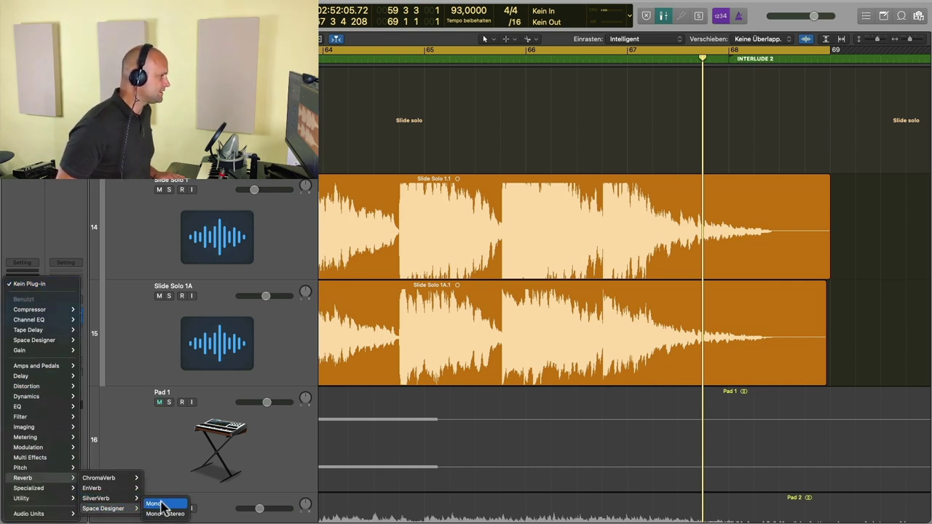
click(162, 504)
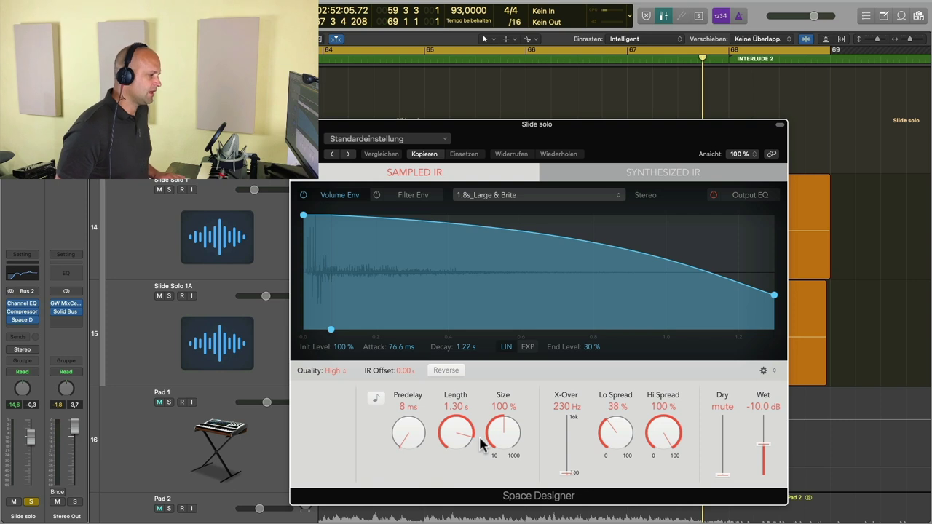
click(438, 140)
mouse_move(418, 352)
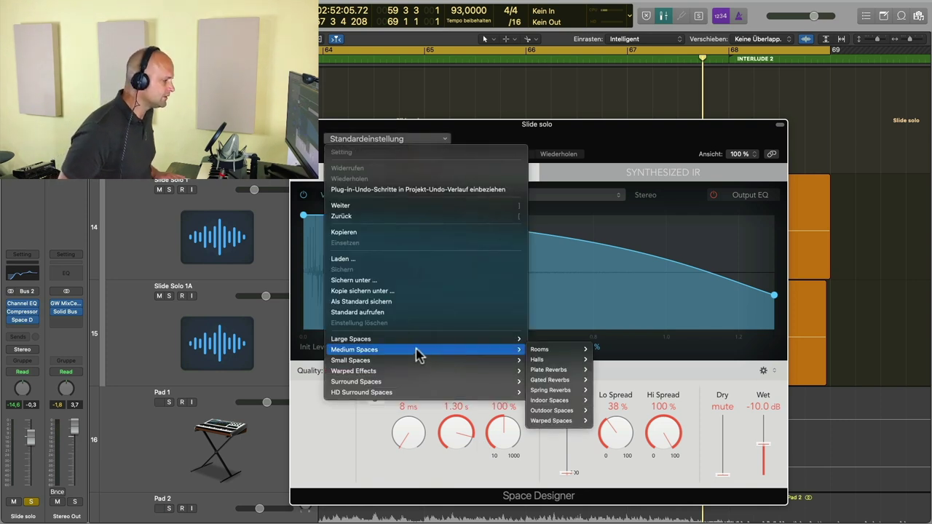
mouse_move(587, 361)
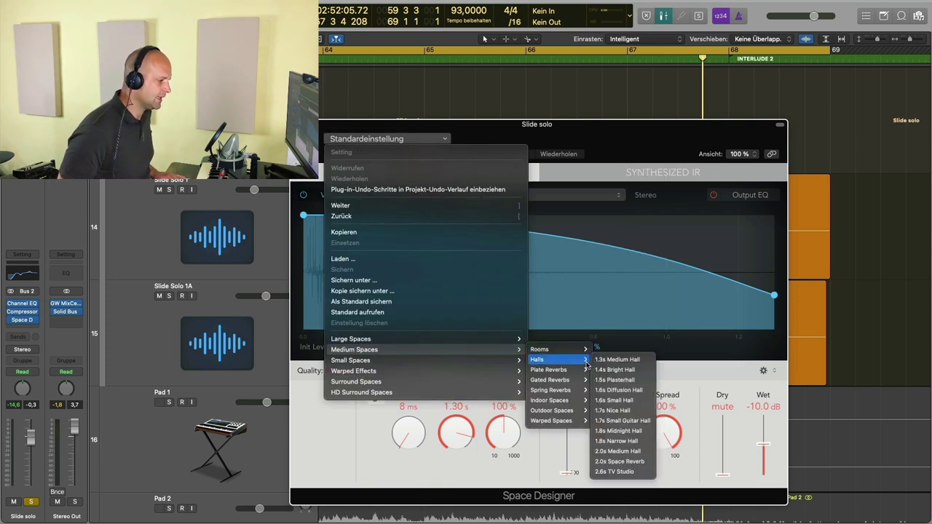
click(622, 420)
Step: Sync the reverb's predelay to the tempo at 1/128, and bring the wet level up from mute to -14.5 dB during playback
click(376, 400)
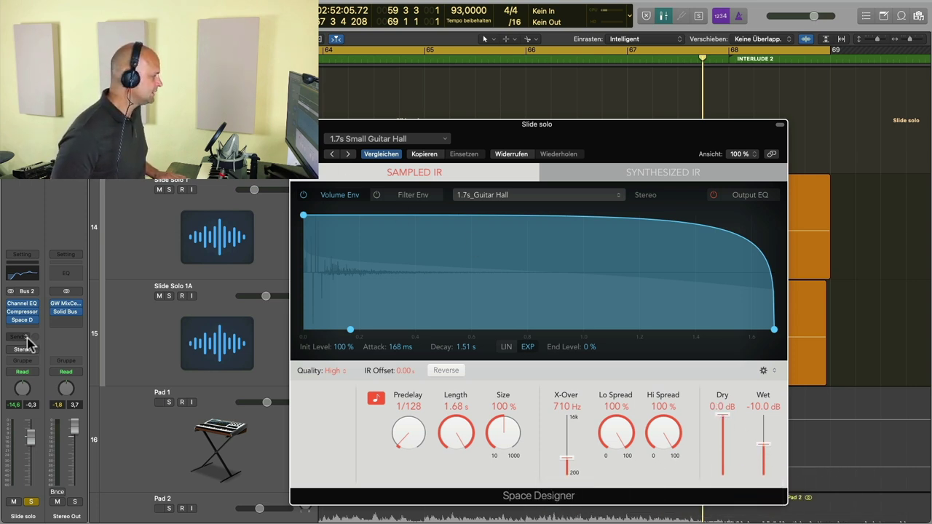
drag(765, 446, 765, 487)
key(space)
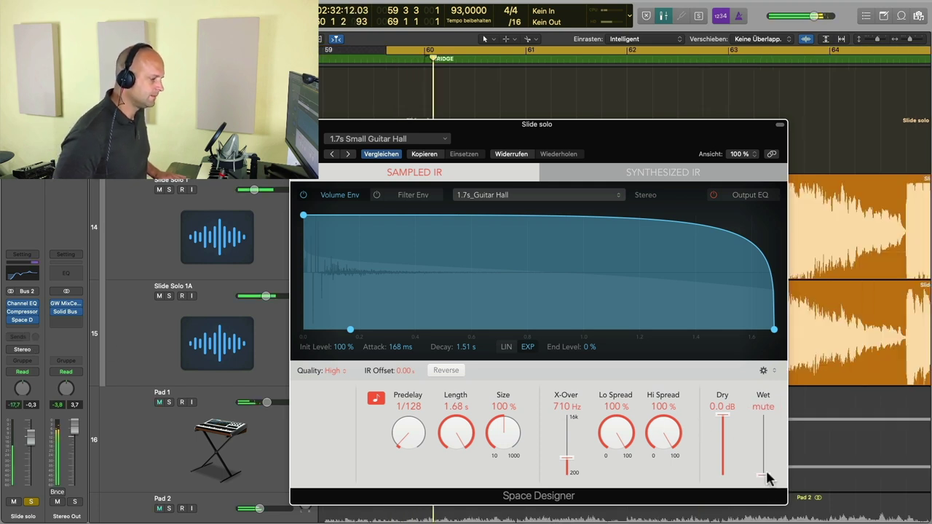
drag(767, 479, 764, 455)
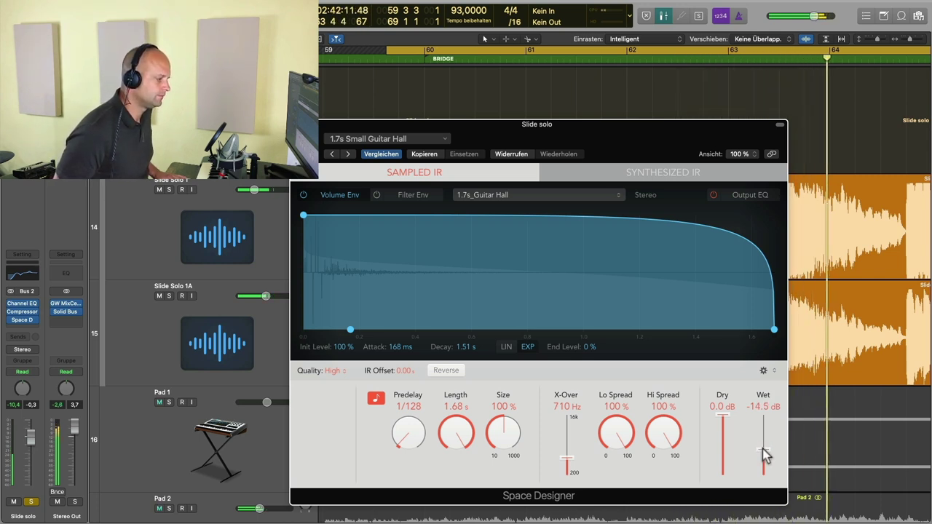
Step: Add a 580 Hz low cut and a 5900 Hz high cut in the reverb's Output EQ, and set the wet level to -17.5 dB
click(761, 196)
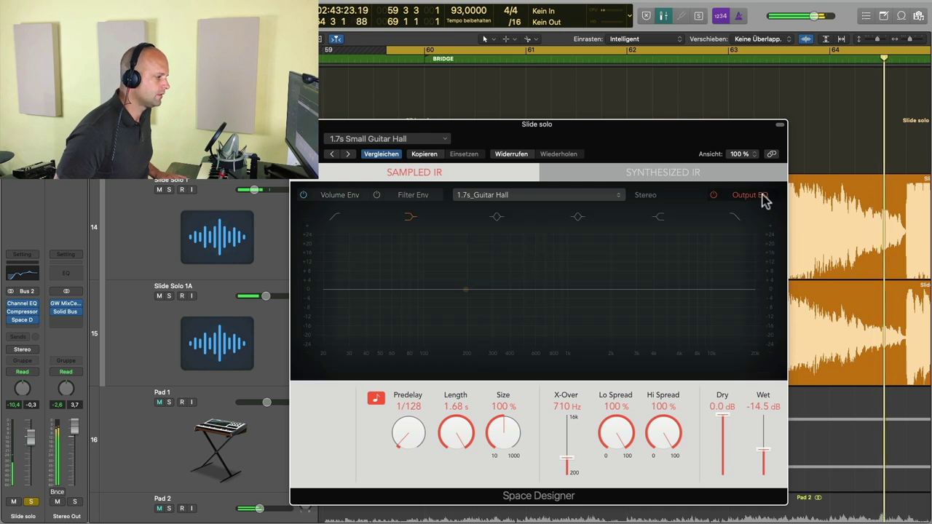
click(339, 218)
drag(381, 300, 494, 291)
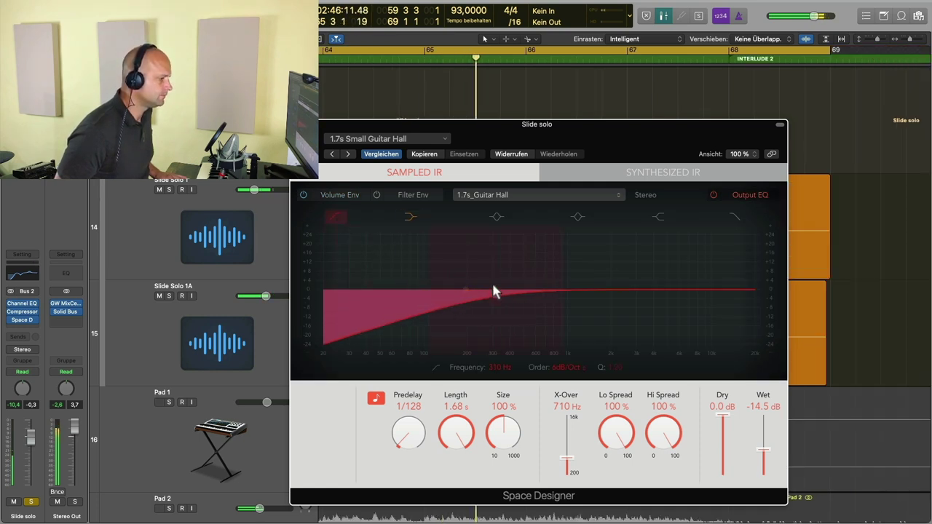
click(735, 217)
drag(722, 302, 681, 299)
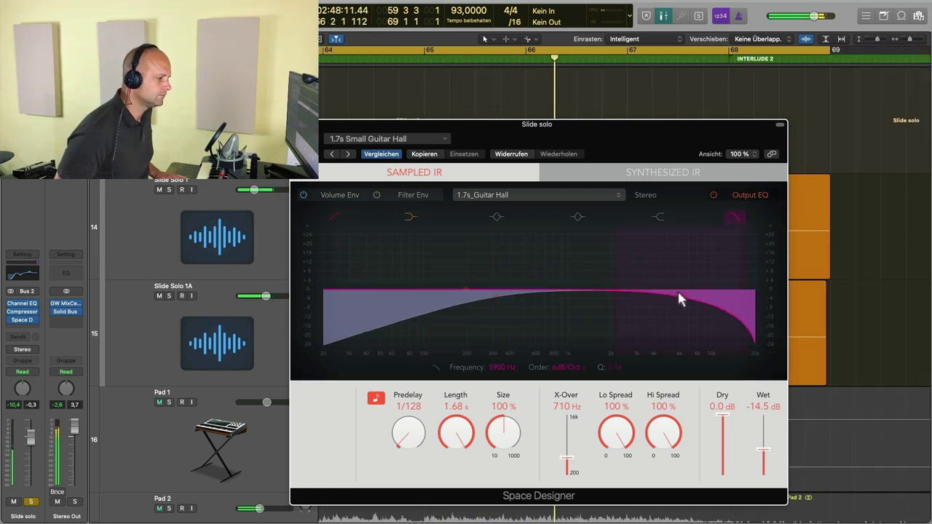
drag(498, 299, 533, 294)
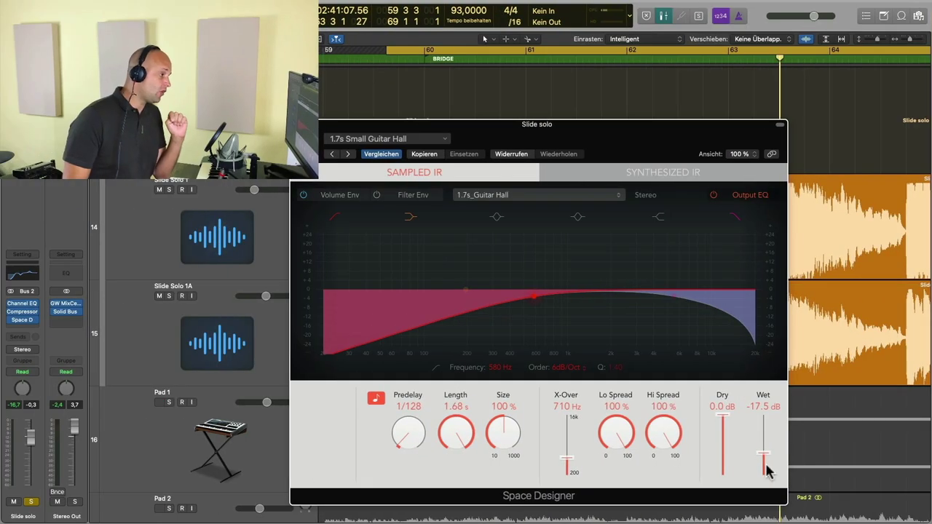
Step: Close the reverb, send the Slide solo bus to Bus 5, and insert a mono Tape Delay on Aux 5
key(super+w)
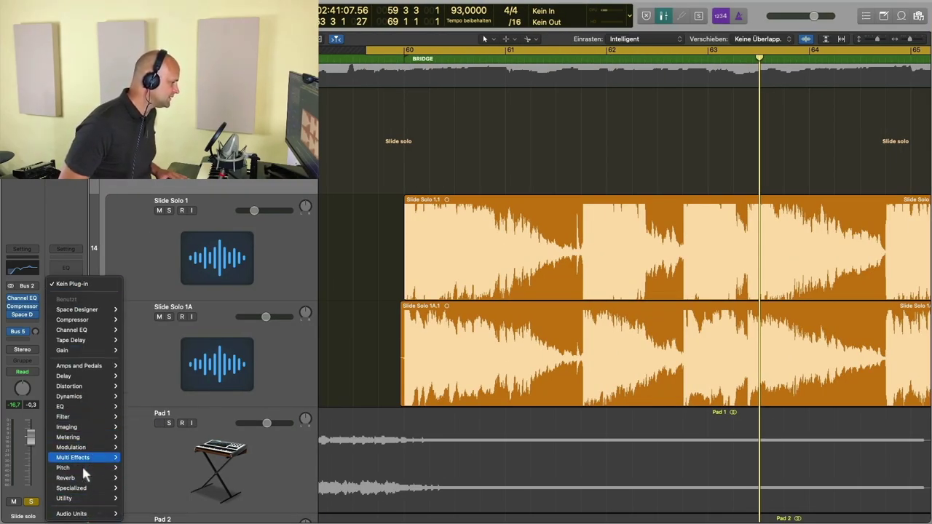
mouse_move(92, 377)
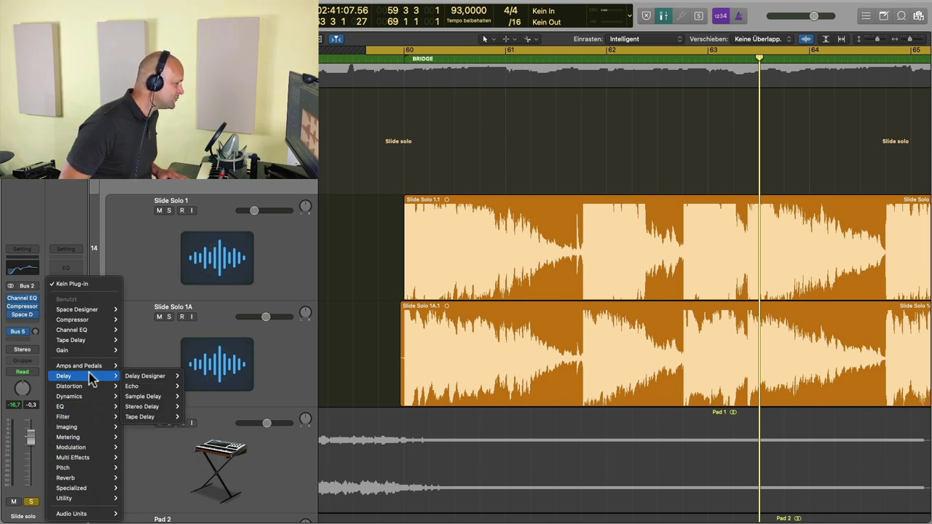
mouse_move(175, 423)
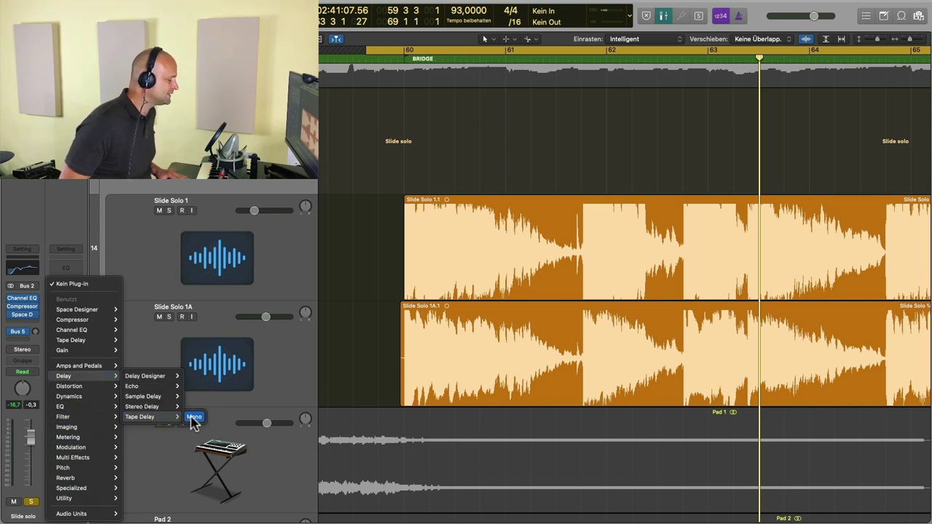
click(191, 420)
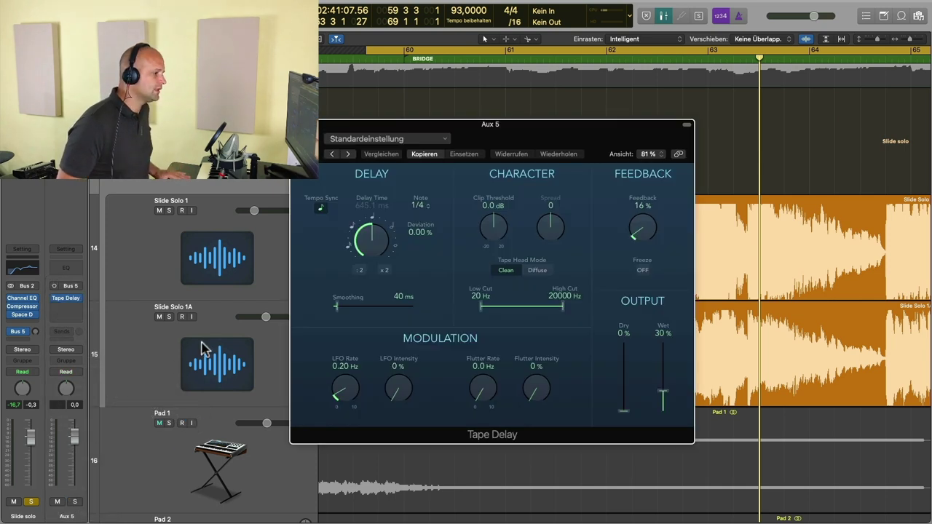
Step: Set the Tape Delay to a 1/8 note with +11.67 % deviation and 100 % wet, and pan Aux 5 to +33
mouse_move(367, 266)
mouse_down()
mouse_move(359, 261)
mouse_move(356, 272)
mouse_up()
drag(62, 378, 59, 376)
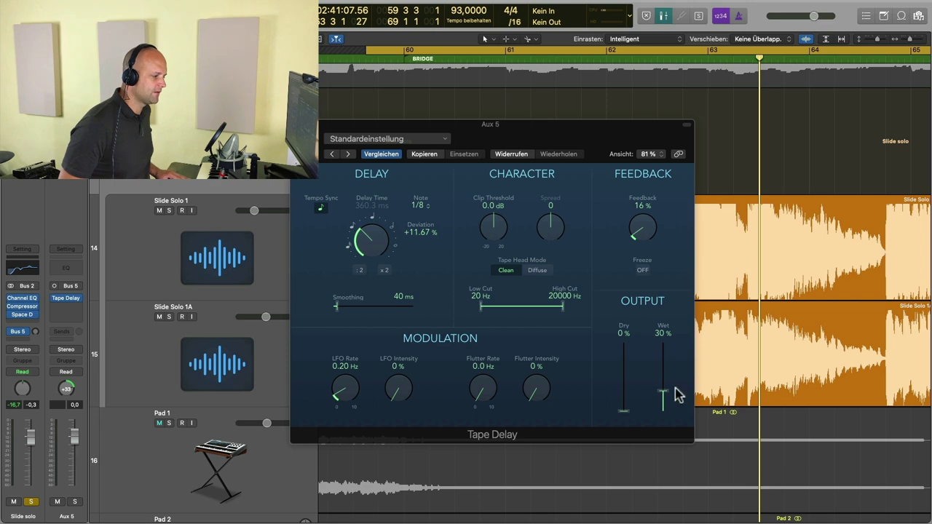
drag(663, 397, 659, 274)
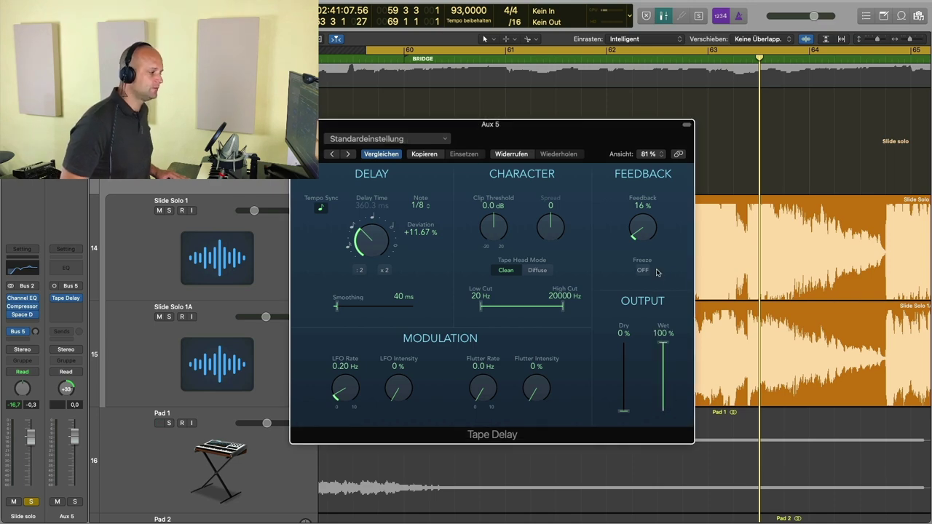
drag(570, 140, 444, 203)
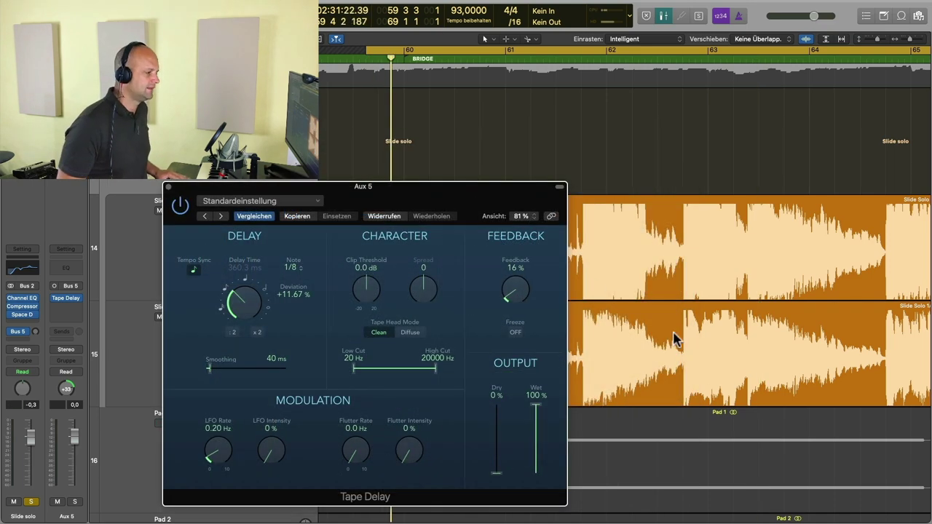
Step: Play the bridge, bring up the Slide solo bus's Bus 5 send, and set the Tape Delay feedback to 59 %
drag(534, 306, 510, 263)
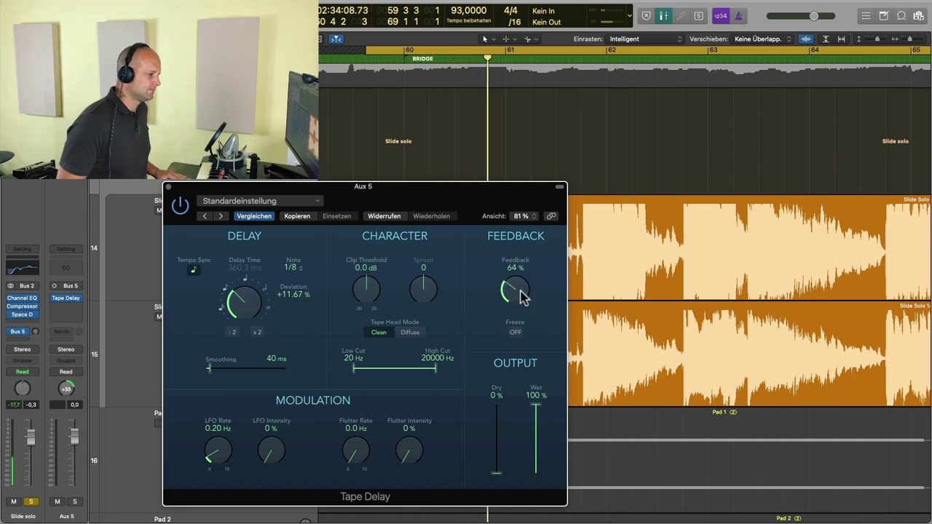
click(37, 337)
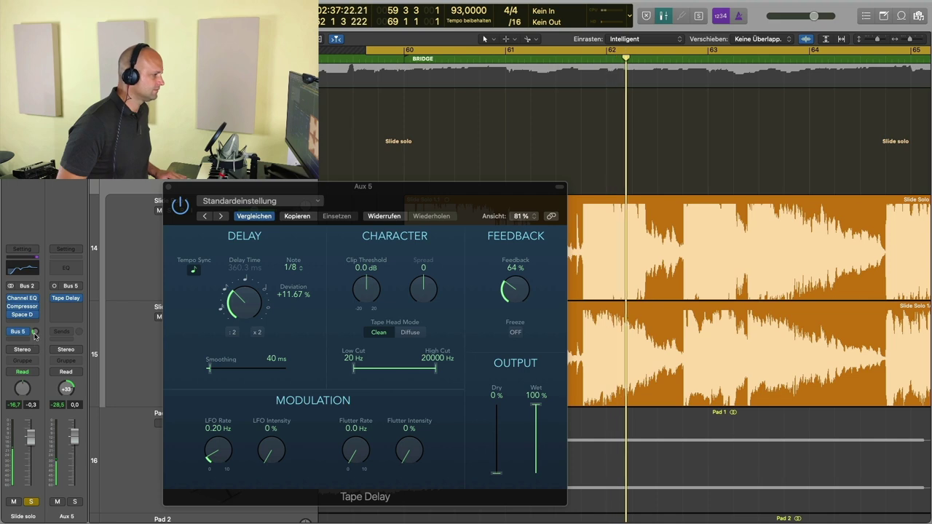
drag(514, 290, 513, 294)
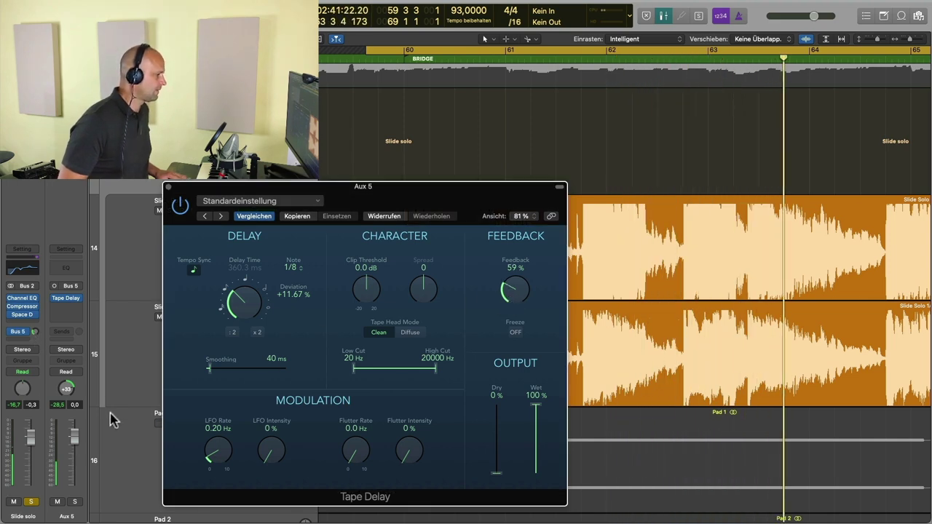
Step: Play the bridge with the other instruments unmuted, lower the Slide solo fader to -2.0 dB, and set the delay feedback to 60 %
key(z)
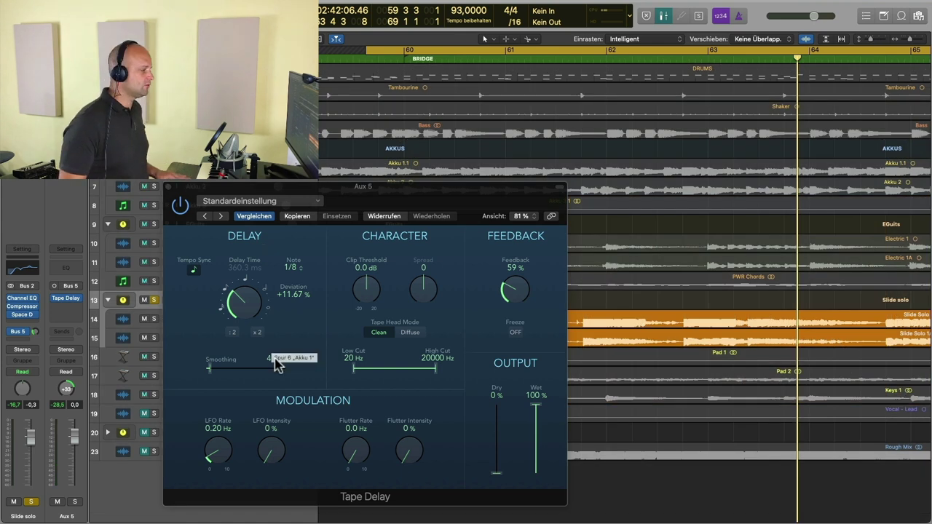
key(Return)
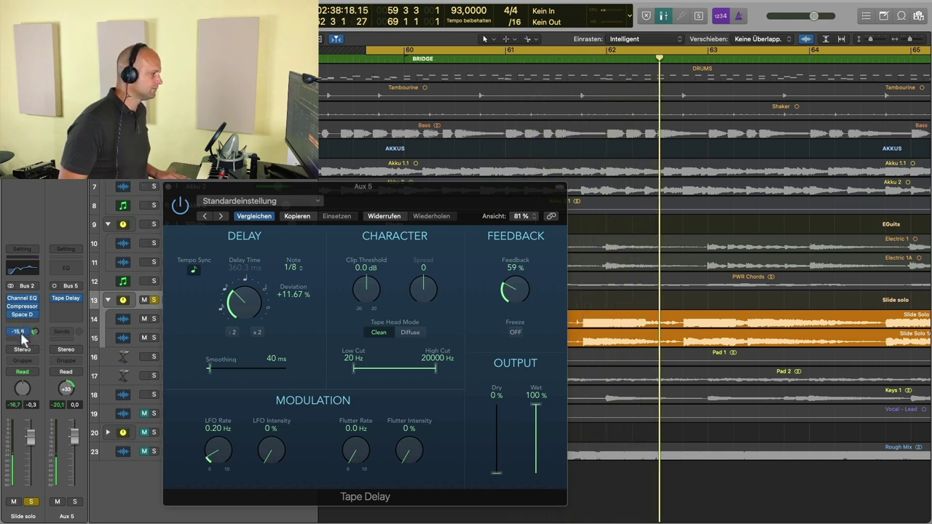
drag(514, 290, 513, 287)
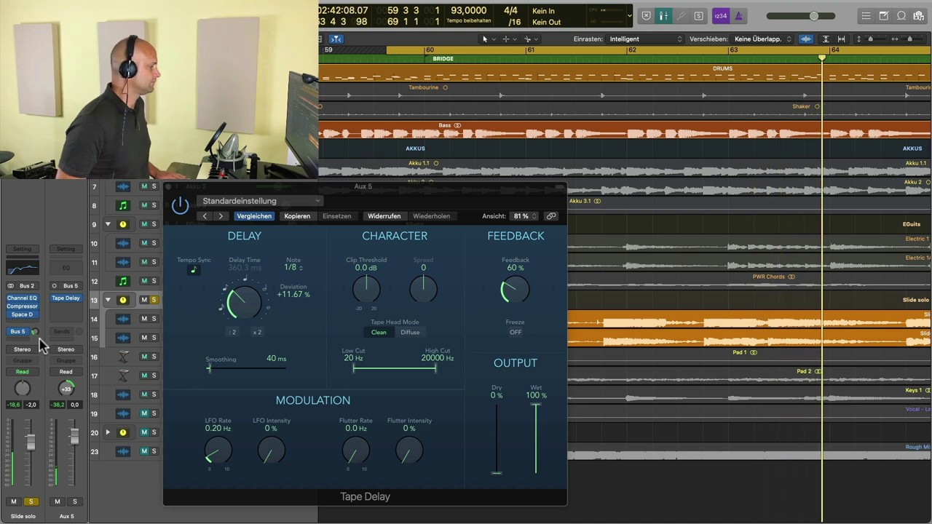
Step: Check the reverb during playback, set the Tape Delay feedback to 56 %, and turn off the cycle range
click(24, 315)
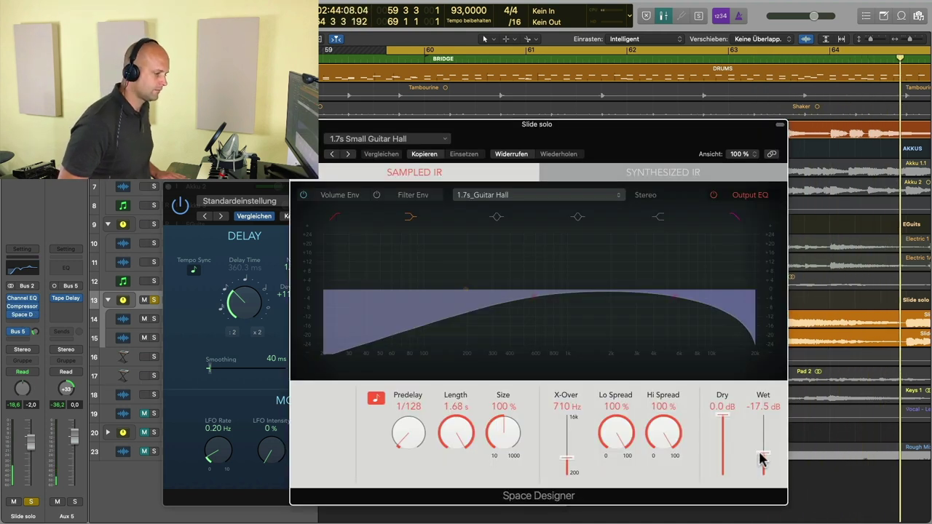
key(super+w)
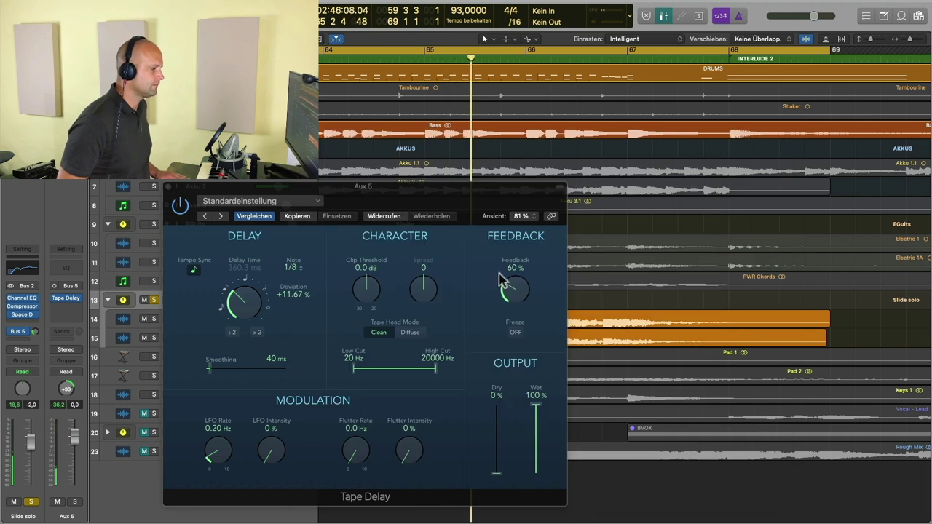
drag(513, 295, 511, 300)
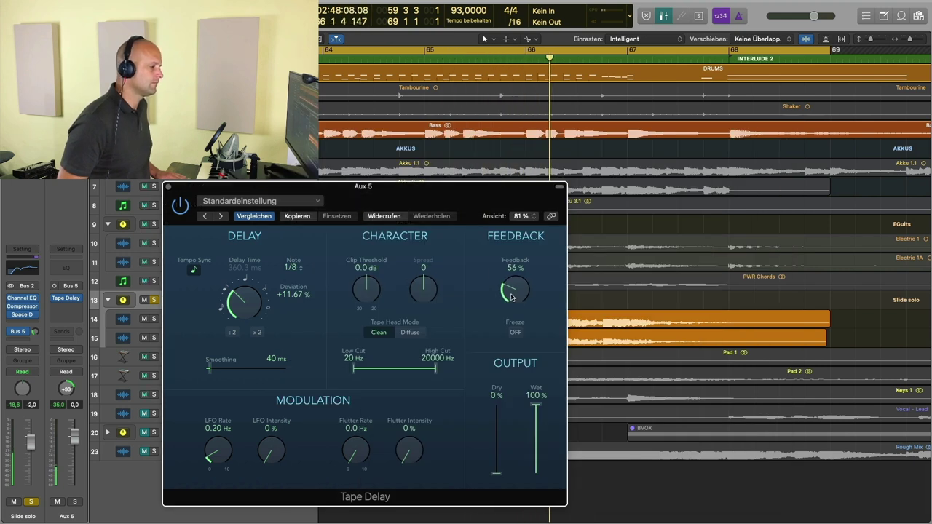
click(435, 55)
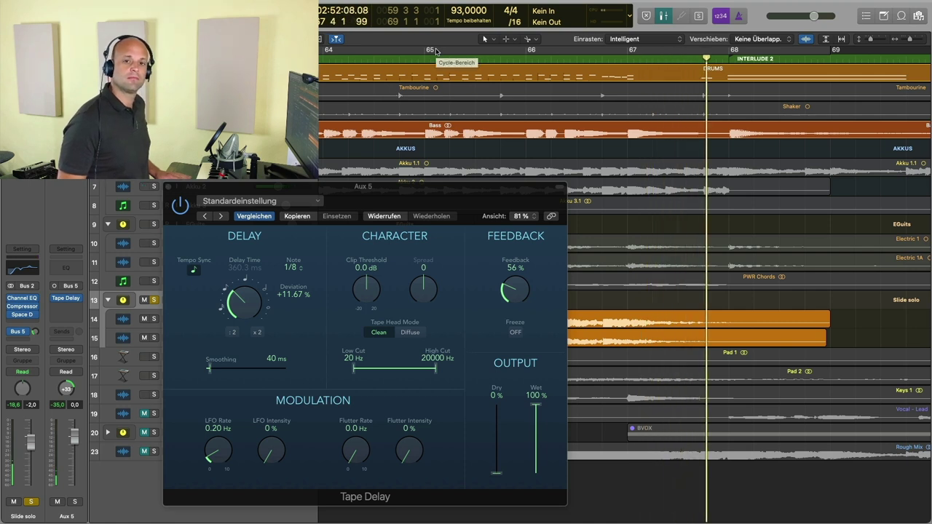